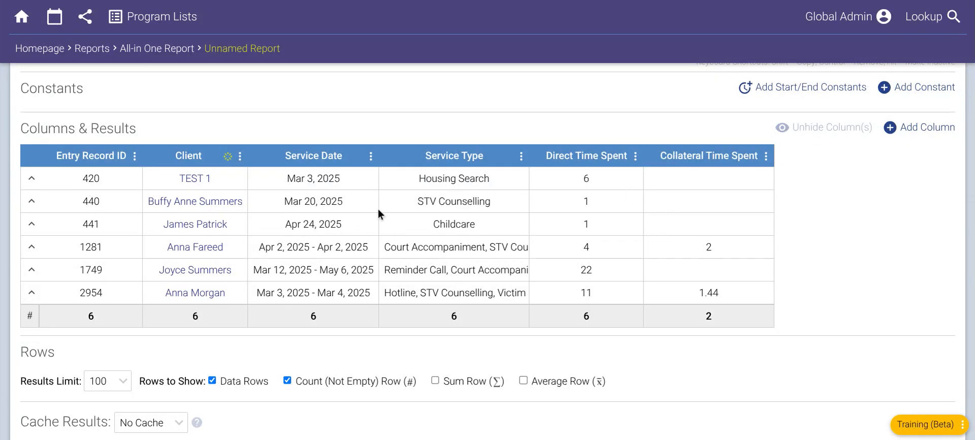
- Add a formula column to the report's results table
{"action": "scroll", "coordinate": [379, 212], "scroll_direction": "up", "scroll_amount": 1}
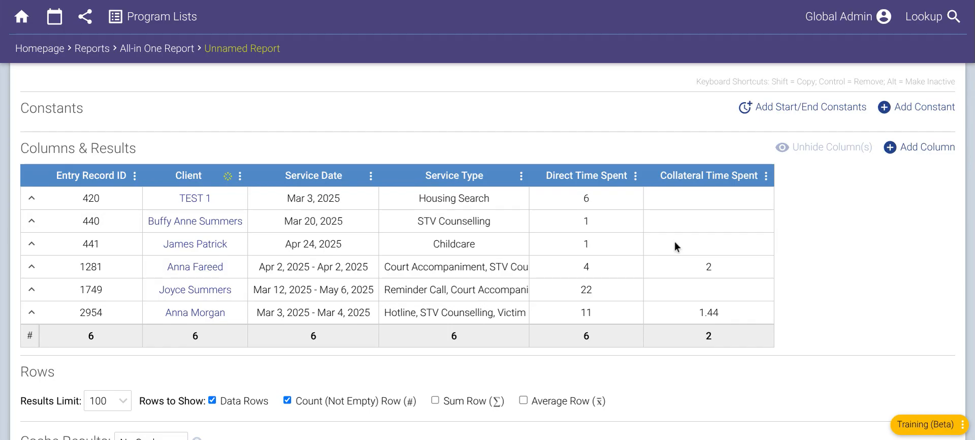
{"action": "scroll", "coordinate": [675, 242], "scroll_direction": "up", "scroll_amount": 1}
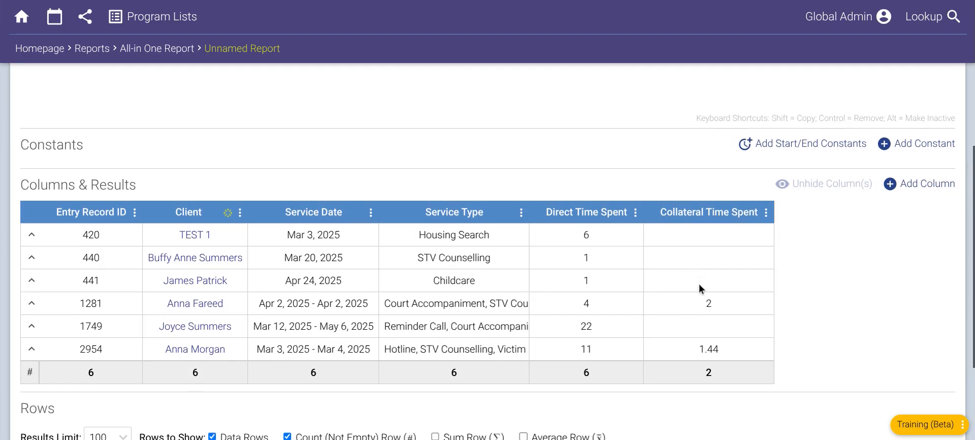
{"action": "scroll", "coordinate": [699, 283], "scroll_direction": "up", "scroll_amount": 1}
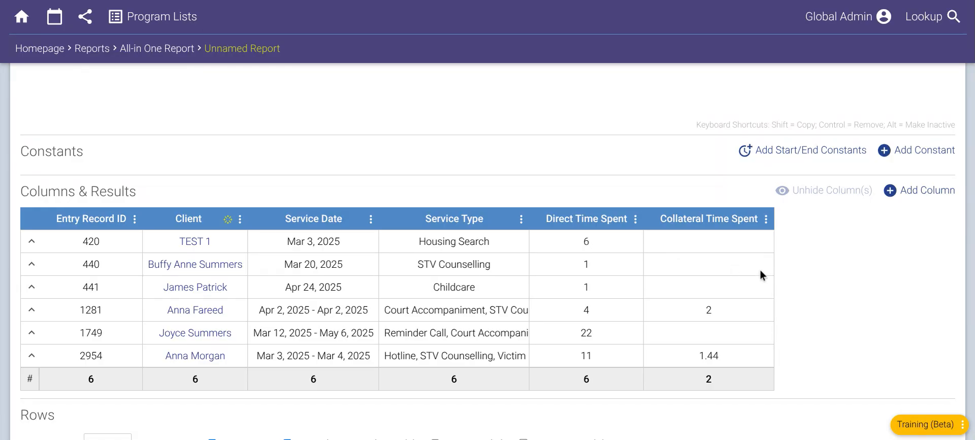
{"action": "scroll", "coordinate": [835, 268], "scroll_direction": "down", "scroll_amount": 1}
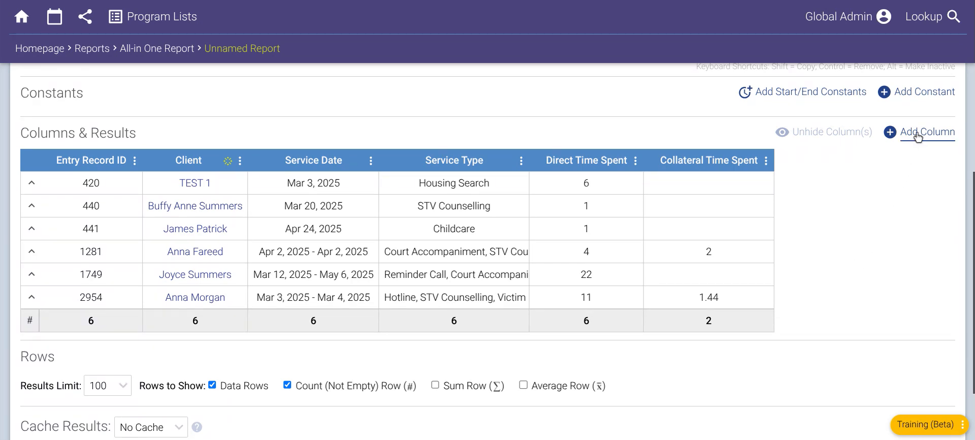
{"action": "left_click", "coordinate": [917, 136]}
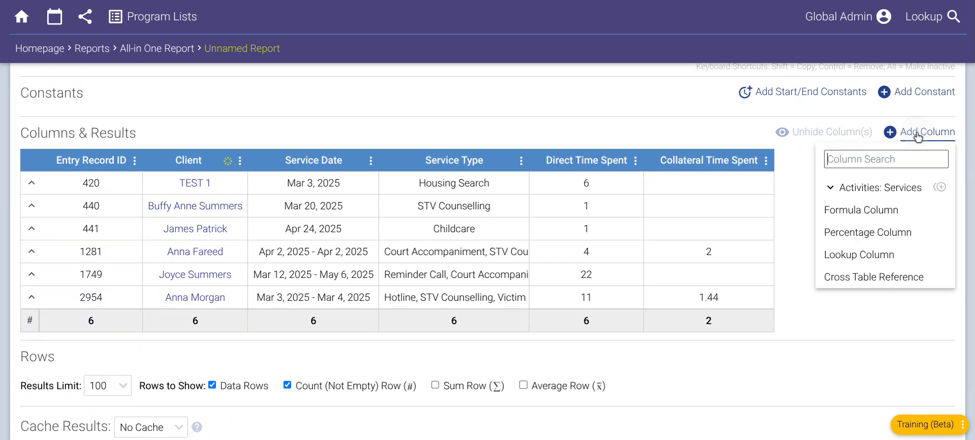
{"action": "left_click", "coordinate": [880, 209]}
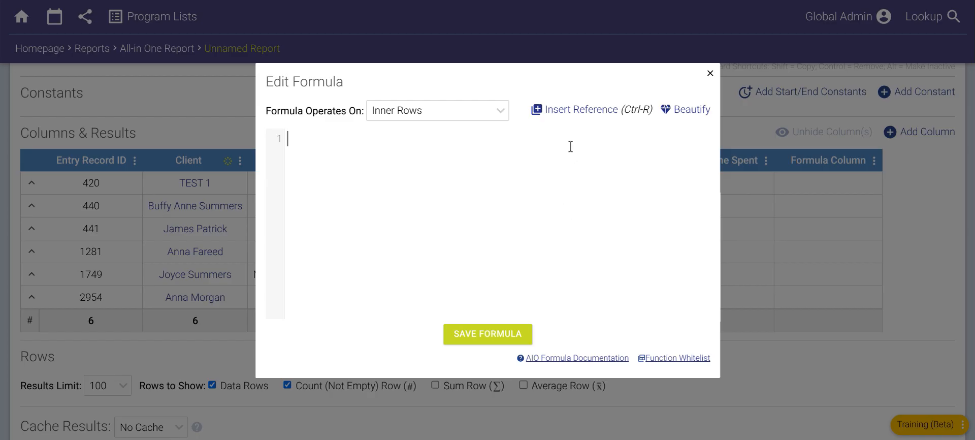
- Build and save a formula that adds the raw Direct Time Spent and raw Collateral Time Spent references
{"action": "left_click", "coordinate": [581, 109]}
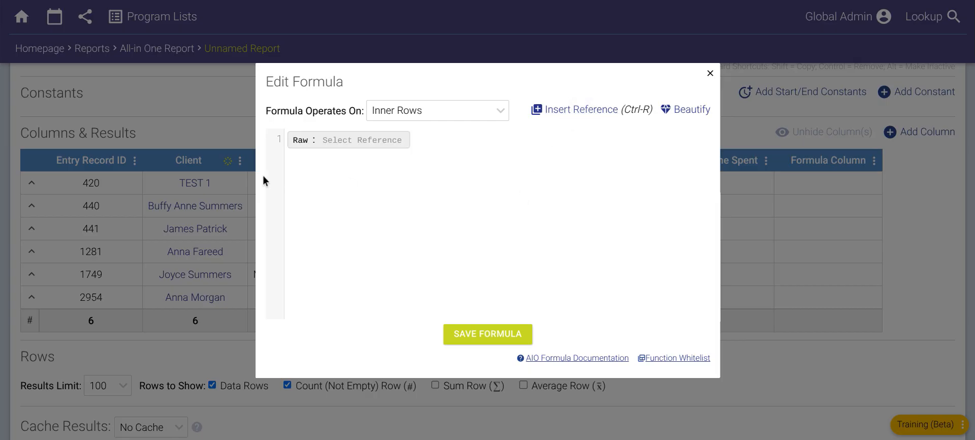
{"action": "left_click", "coordinate": [350, 142]}
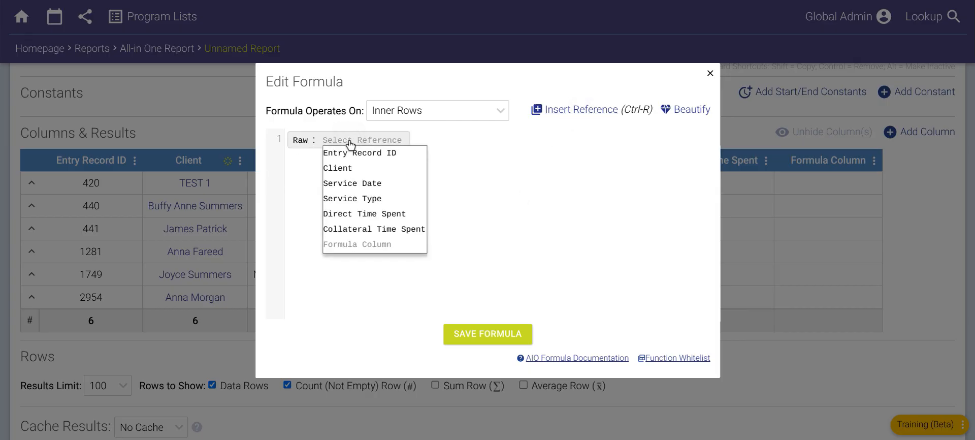
{"action": "left_click", "coordinate": [369, 214]}
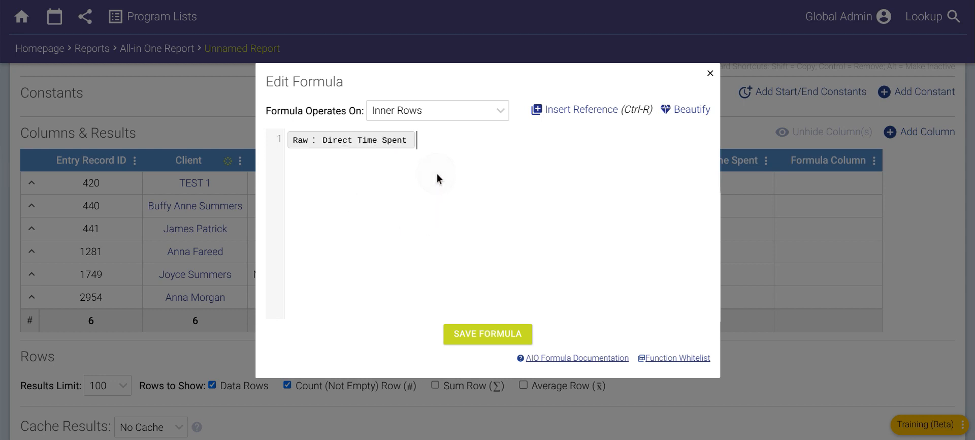
{"action": "type", "text": "+"}
{"action": "left_click", "coordinate": [593, 111]}
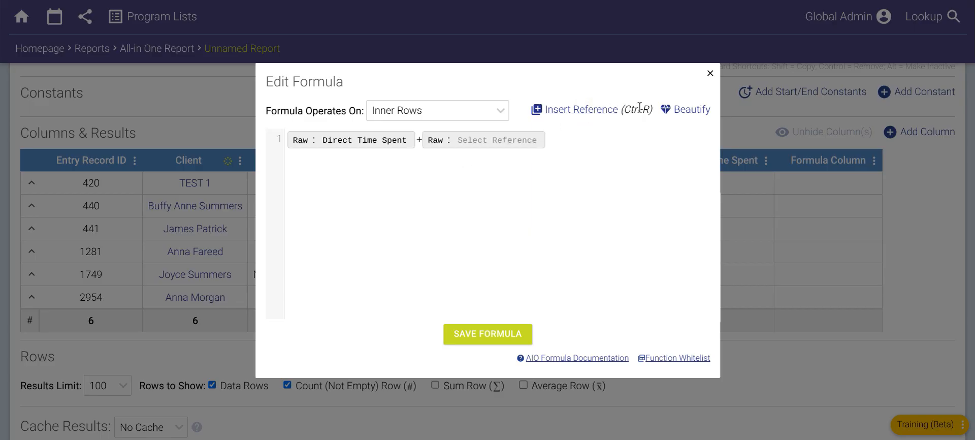
{"action": "left_click", "coordinate": [484, 145]}
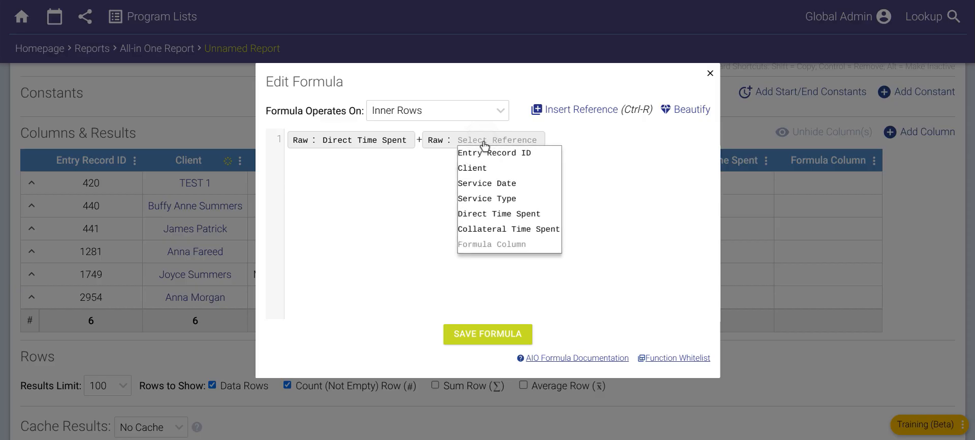
{"action": "left_click", "coordinate": [505, 228]}
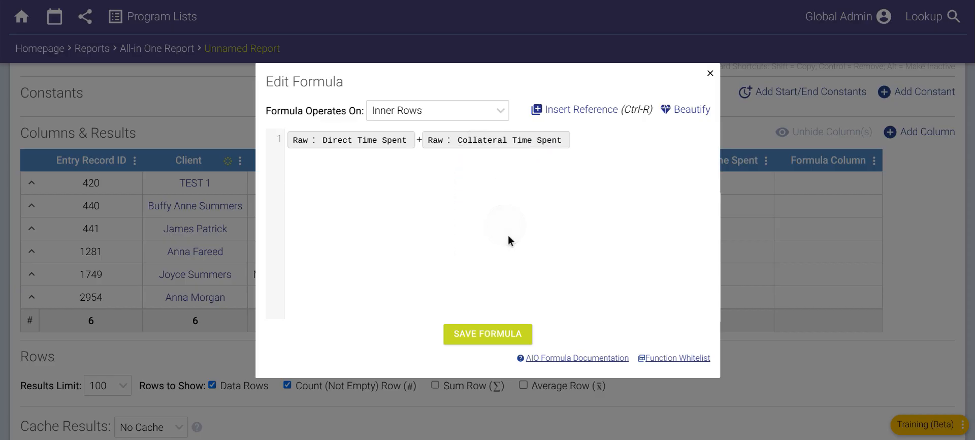
{"action": "left_click", "coordinate": [436, 142]}
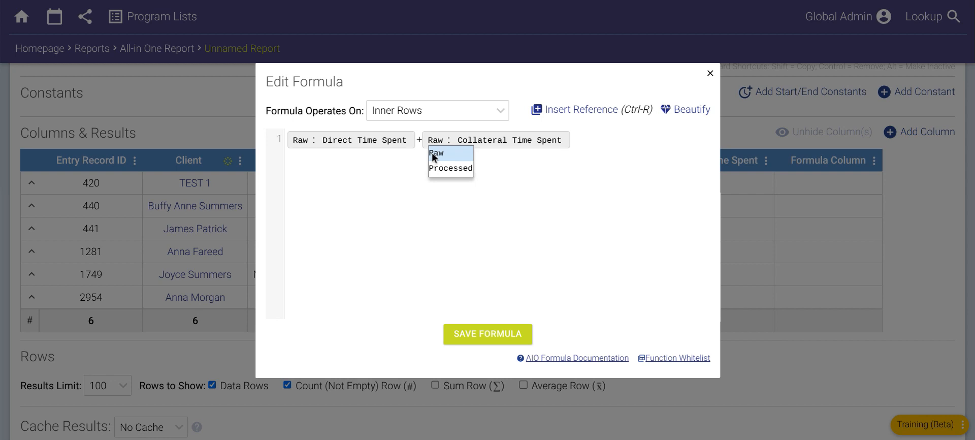
{"action": "left_click", "coordinate": [406, 160]}
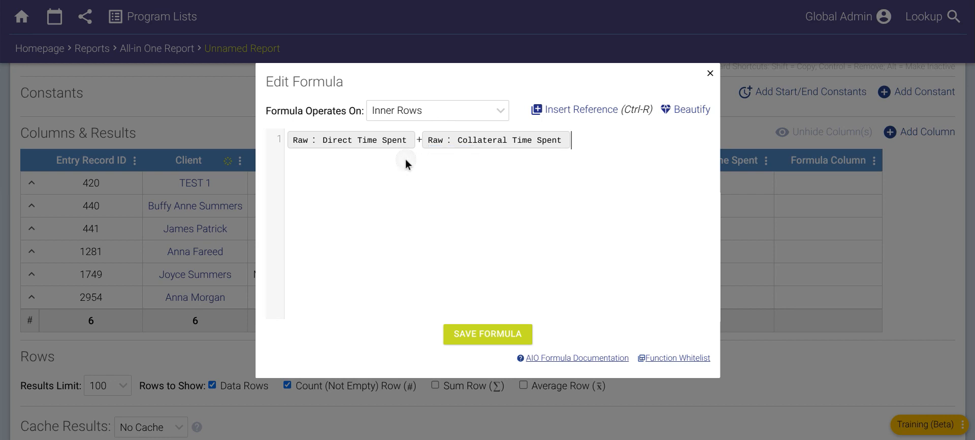
{"action": "left_click", "coordinate": [488, 335]}
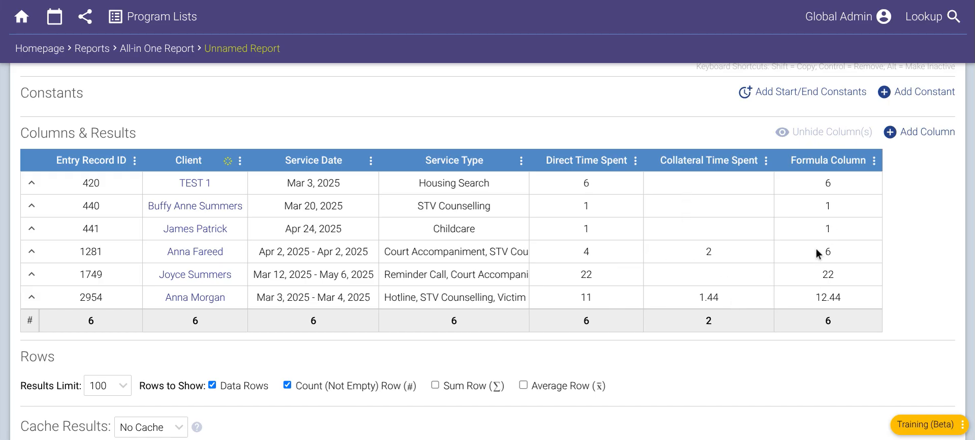
{"action": "left_click", "coordinate": [874, 161]}
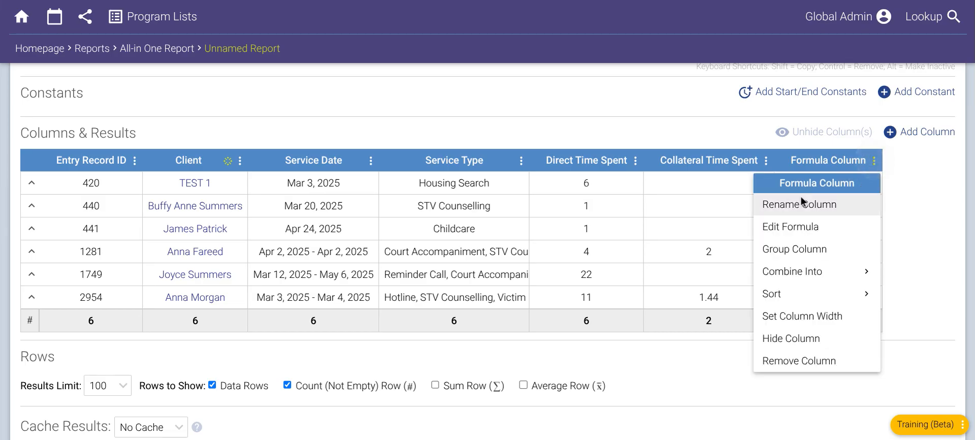
{"action": "left_click", "coordinate": [773, 227]}
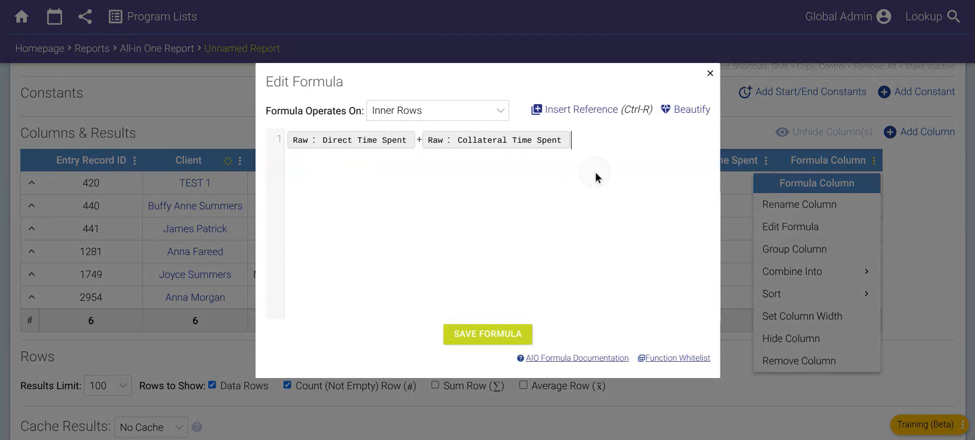
{"action": "key", "text": "BackSpace"}
{"action": "key", "text": "BackSpace"}
{"action": "key", "text": "BackSpace"}
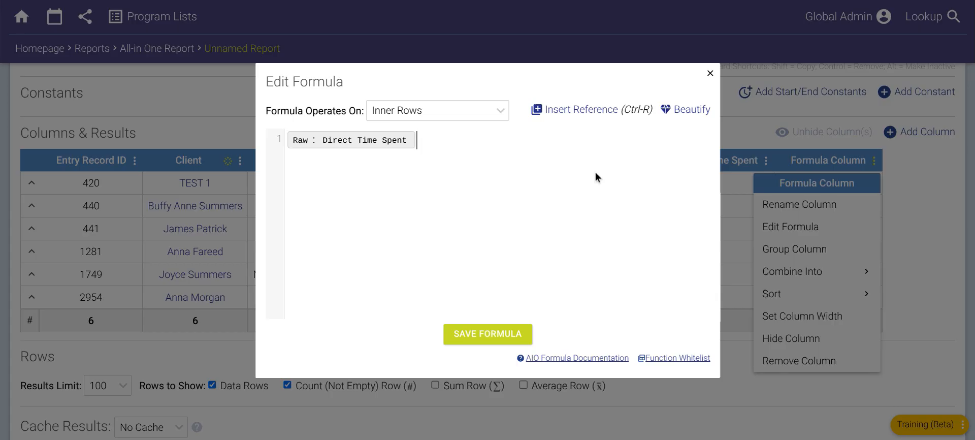
{"action": "key", "text": "BackSpace"}
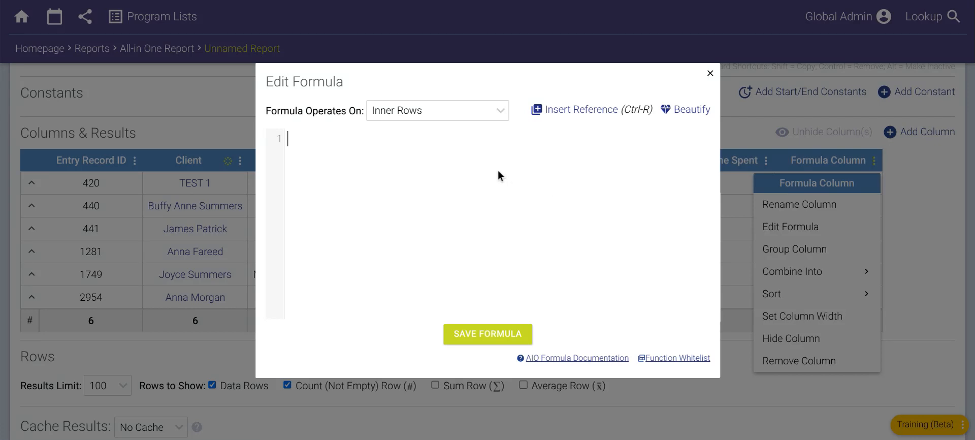
{"action": "left_click", "coordinate": [797, 143]}
{"action": "left_click", "coordinate": [895, 169]}
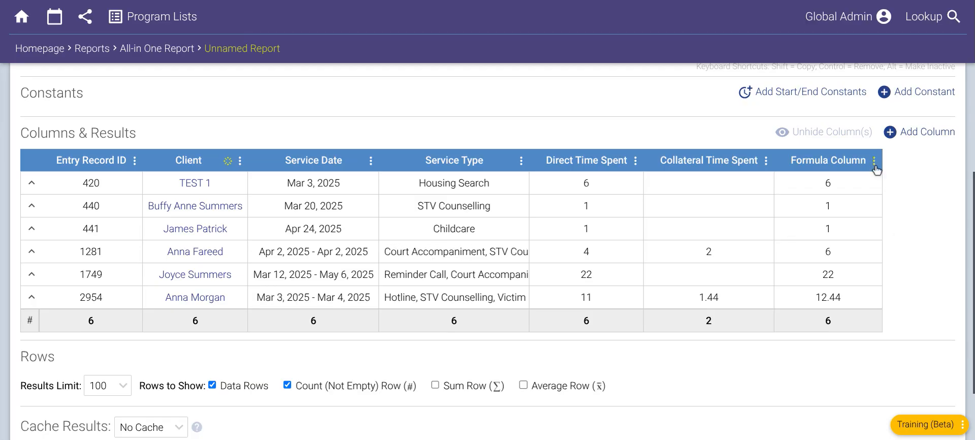
- Open the Formula Column's formula for editing and clear its existing contents
{"action": "left_click", "coordinate": [874, 161]}
{"action": "left_click", "coordinate": [802, 226]}
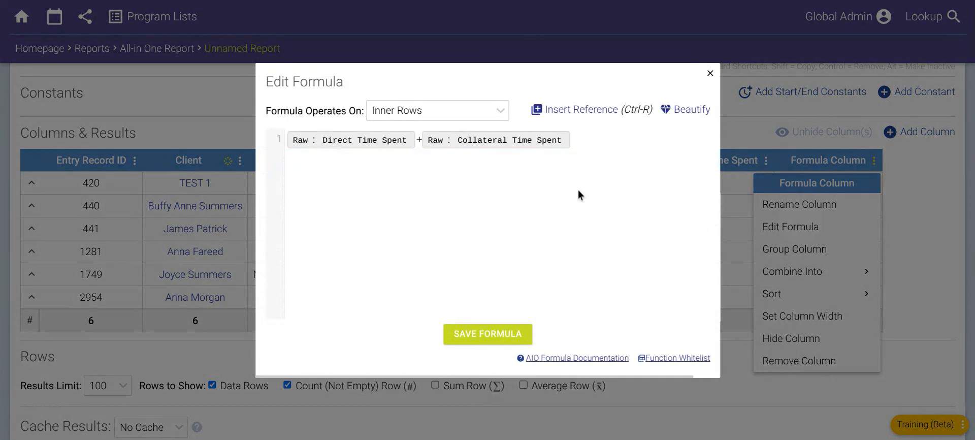
{"action": "key", "text": "BackSpace"}
{"action": "key", "text": "BackSpace"}
{"action": "key", "text": "BackSpace"}
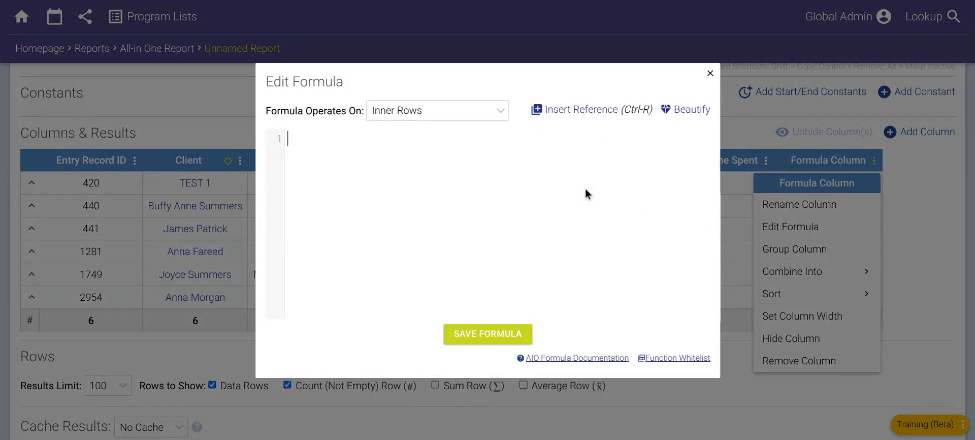
- Enter the text Services: in the formula, followed by a reference to the raw Service Type
{"action": "type", "text": "Services:"}
{"action": "left_click", "coordinate": [568, 109]}
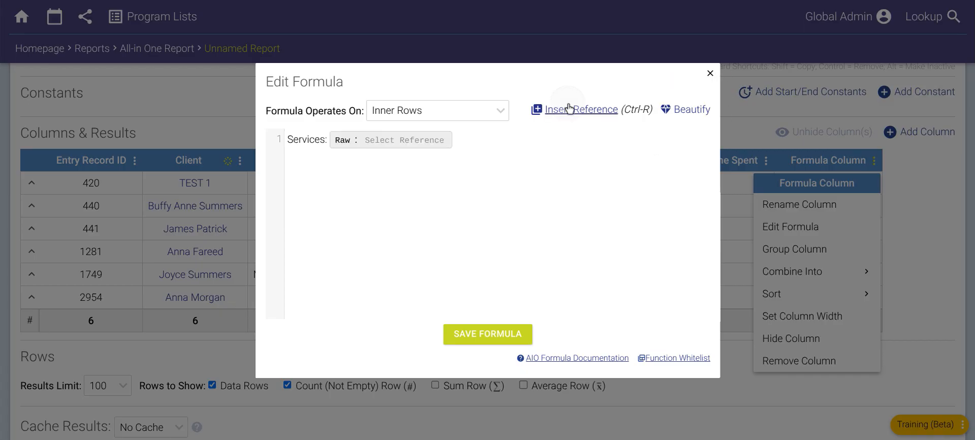
{"action": "left_click", "coordinate": [418, 145]}
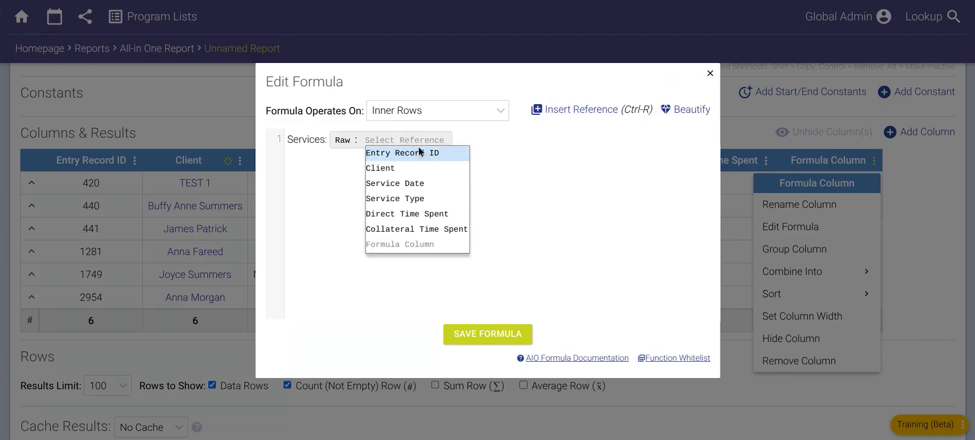
{"action": "left_click", "coordinate": [413, 199]}
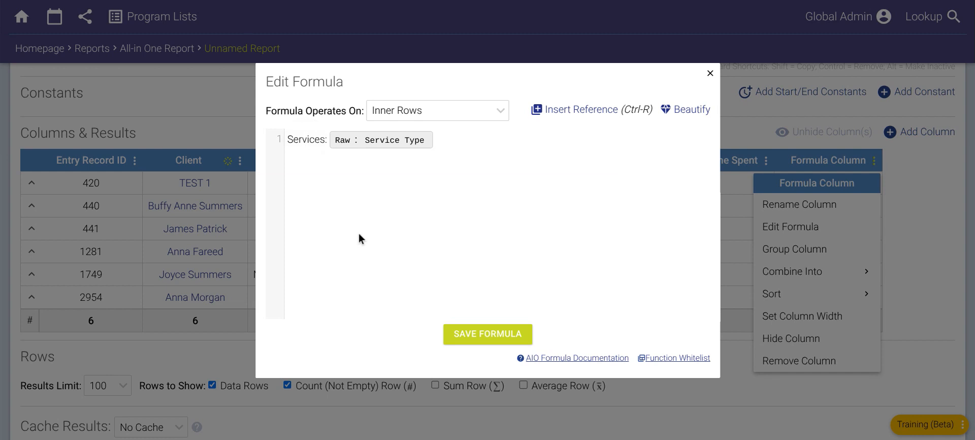
- Enclose the Services: text in double quotes, keeping the space before the Service Type reference inside them
{"action": "key", "text": "Left"}
{"action": "key", "text": "Left"}
{"action": "key", "text": "Left"}
{"action": "key", "text": "Left"}
{"action": "type", "text": "\""}
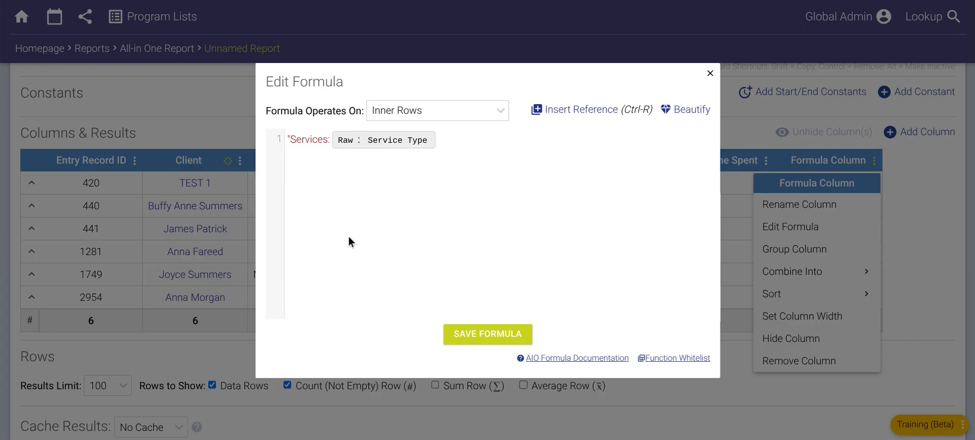
{"action": "key", "text": "Right"}
{"action": "key", "text": "Right"}
{"action": "key", "text": "Right"}
{"action": "key", "text": "Right"}
{"action": "key", "text": "Right"}
{"action": "key", "text": "Right"}
{"action": "key", "text": "Right"}
{"action": "key", "text": "Right"}
{"action": "key", "text": "Right"}
{"action": "key", "text": "Right"}
{"action": "type", "text": "\""}
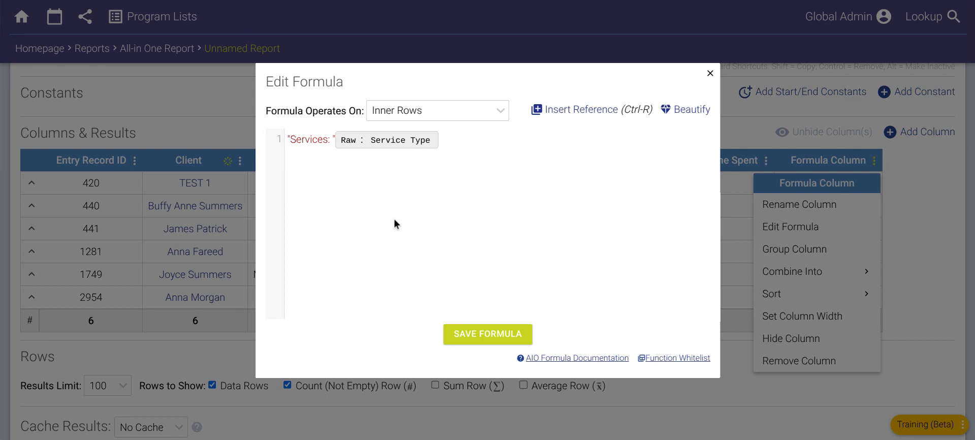
- Join the quoted text and the Service Type reference with a dot, and save the formula
{"action": "type", "text": "."}
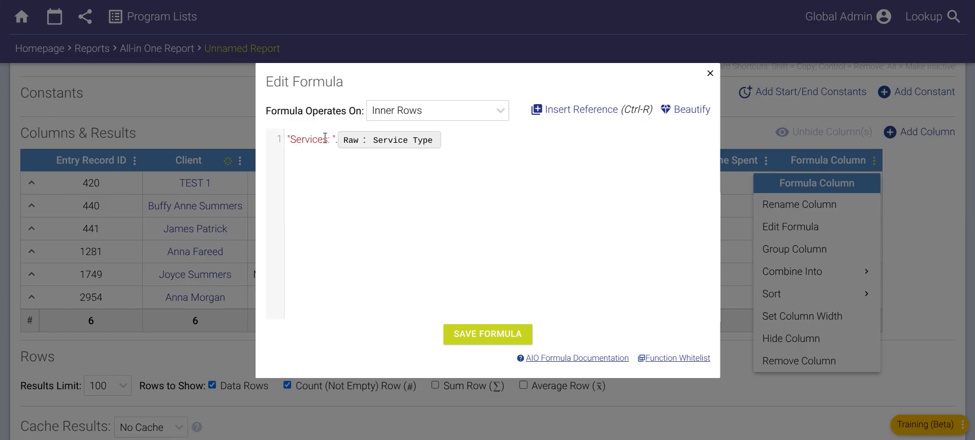
{"action": "type", "text": "."}
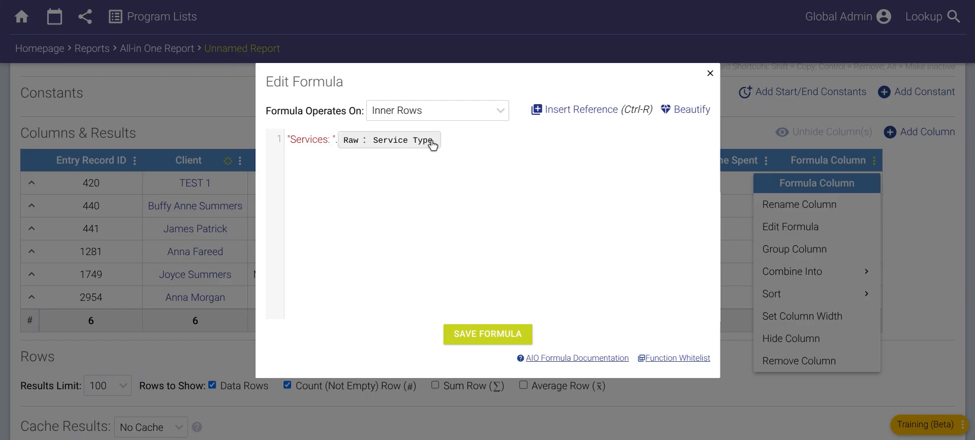
{"action": "left_click", "coordinate": [495, 339]}
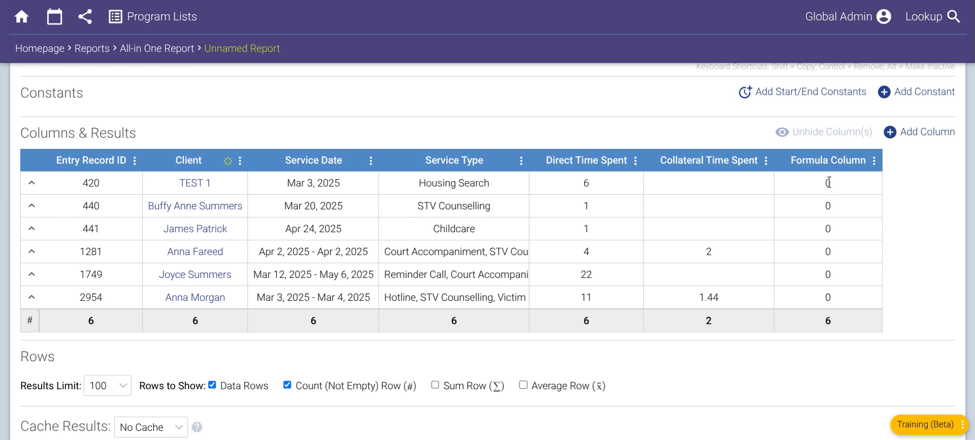
- Check which rows the Formula Column's formula operates on, and expand the first record to inspect its inner row
{"action": "left_click", "coordinate": [874, 162]}
{"action": "left_click", "coordinate": [836, 225]}
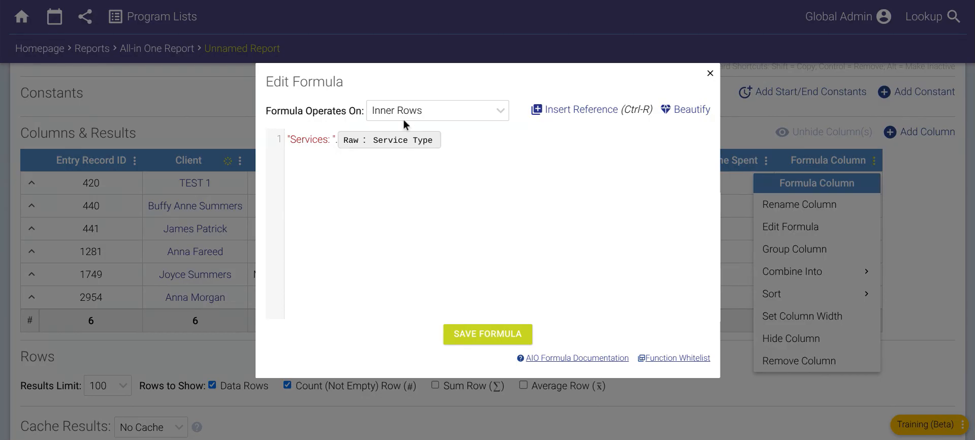
{"action": "left_click", "coordinate": [227, 112]}
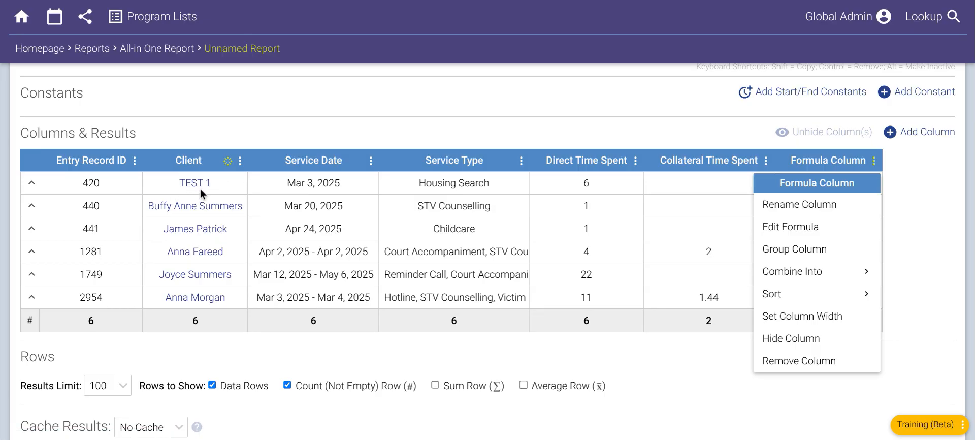
{"action": "left_click", "coordinate": [416, 118]}
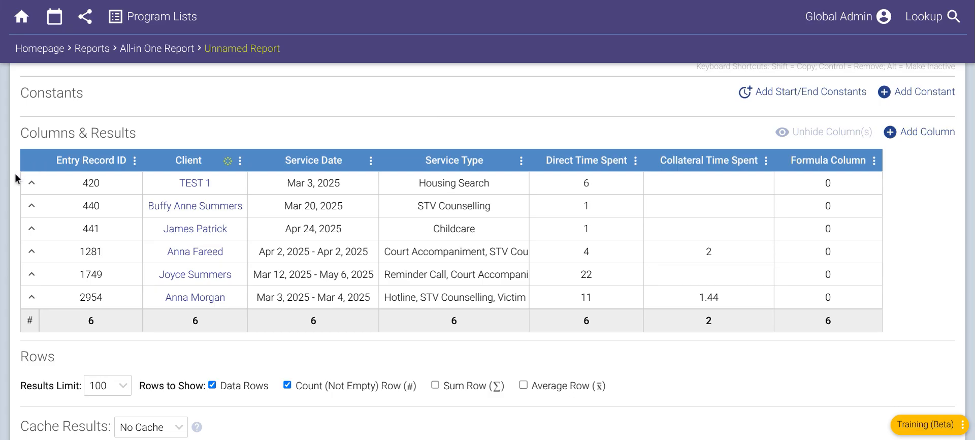
{"action": "left_click", "coordinate": [31, 187]}
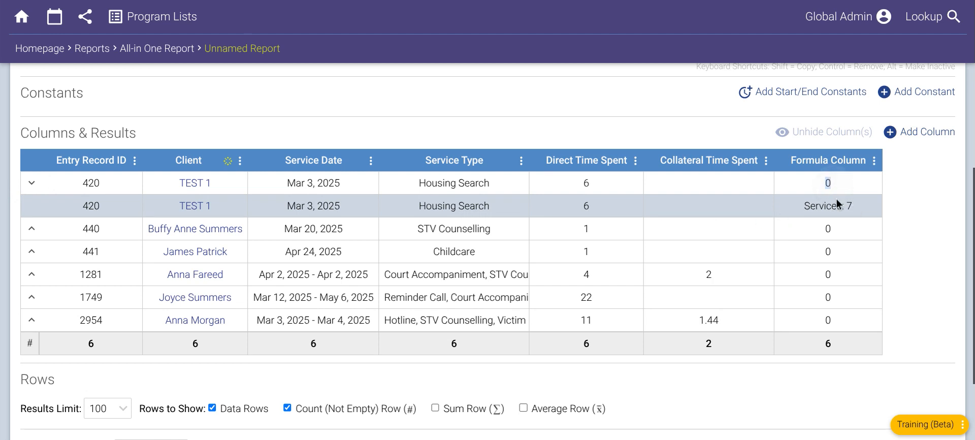
- Check how the Formula Column combines its values, compare the first record's inner and outer results, and collapse that record
{"action": "left_click", "coordinate": [875, 161]}
{"action": "mouse_move", "coordinate": [841, 278]}
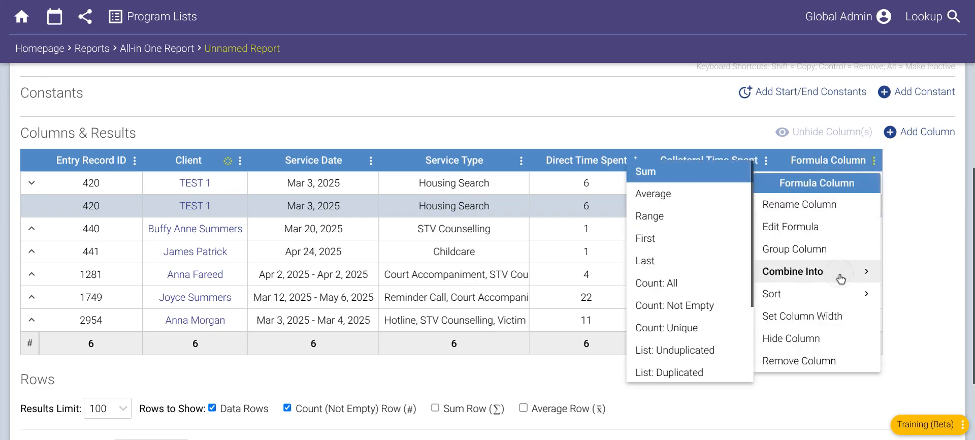
{"action": "left_click", "coordinate": [660, 175]}
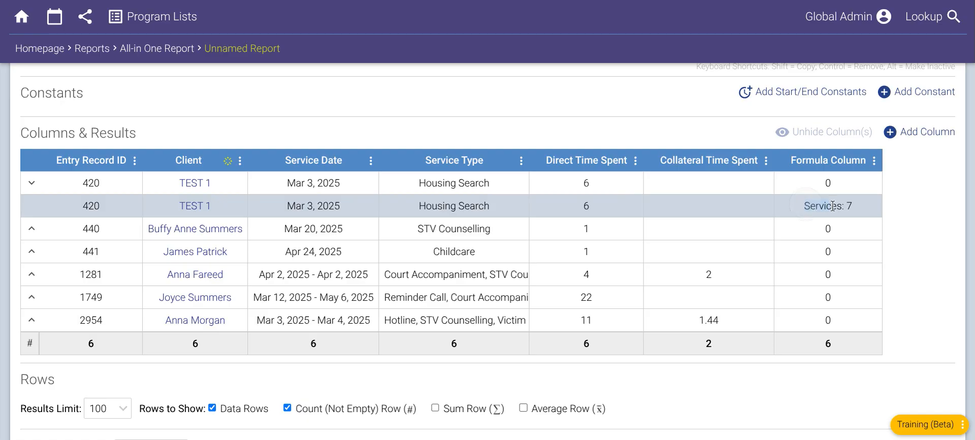
{"action": "left_click_drag", "start_coordinate": [833, 206], "coordinate": [852, 206]}
{"action": "left_click", "coordinate": [32, 183]}
{"action": "double_click", "coordinate": [833, 183]}
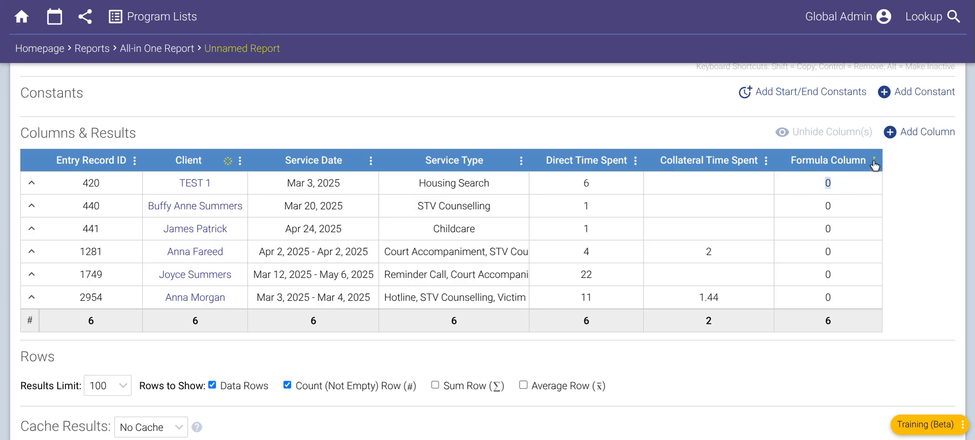
- Set the Formula Column's formula to operate on Outer Rows and save it
{"action": "left_click", "coordinate": [874, 184]}
{"action": "left_click", "coordinate": [875, 161]}
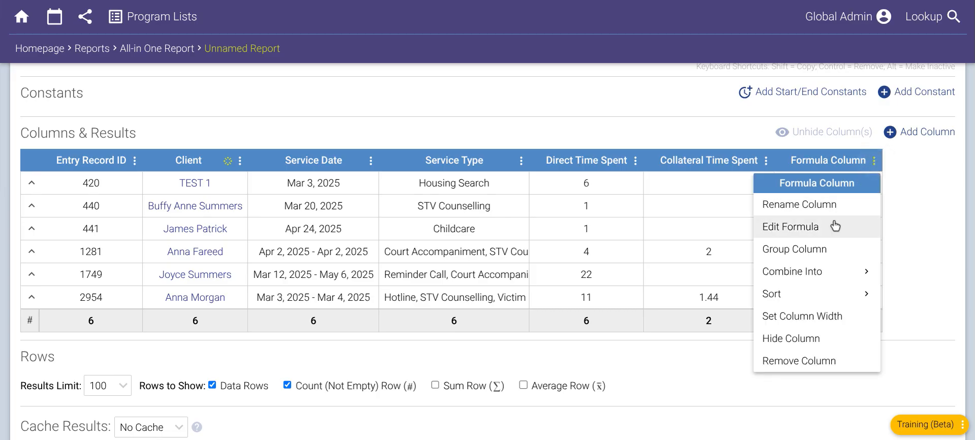
{"action": "left_click", "coordinate": [808, 227]}
{"action": "left_click", "coordinate": [397, 115]}
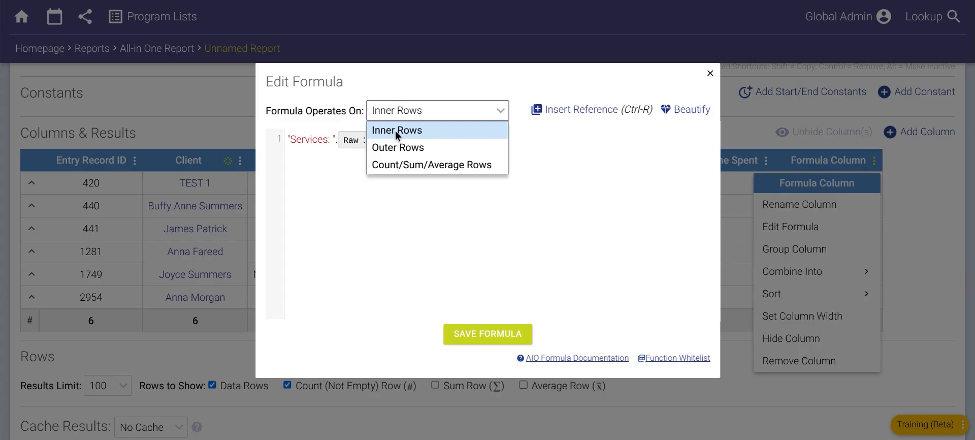
{"action": "left_click", "coordinate": [429, 146]}
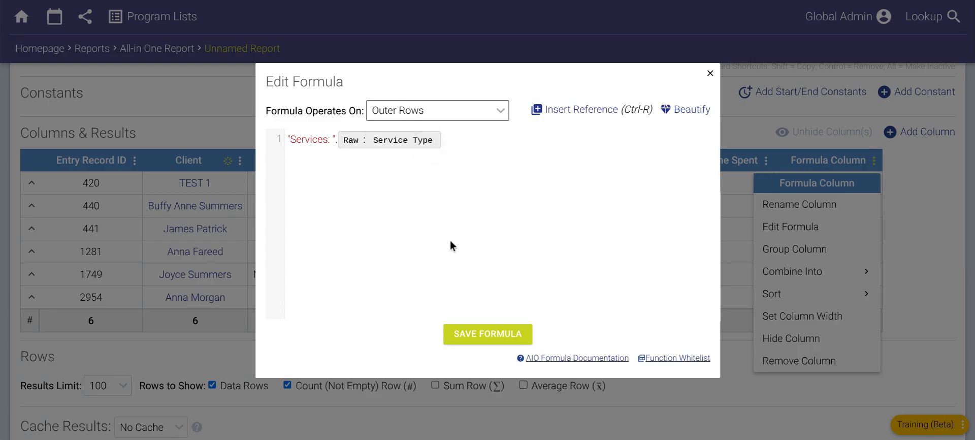
{"action": "left_click", "coordinate": [487, 333]}
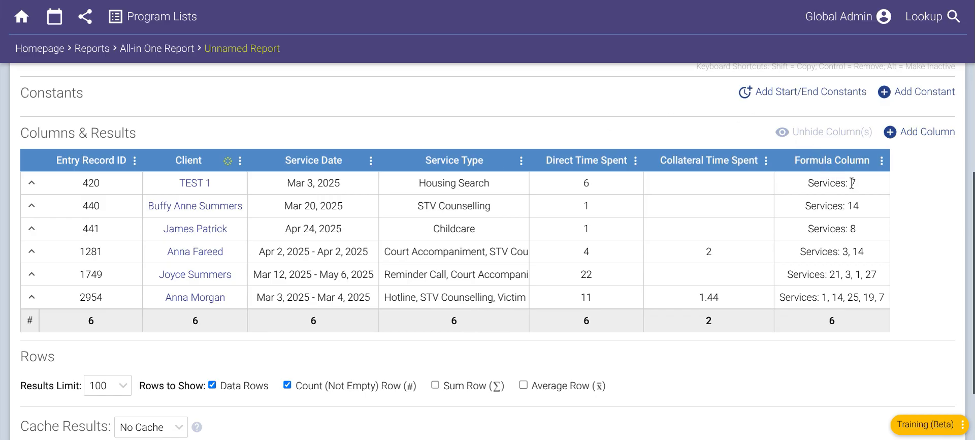
- Compare the first record's Formula Column result with its Service Type, and review the column's formula without editing it
{"action": "left_click_drag", "start_coordinate": [845, 183], "coordinate": [834, 183]}
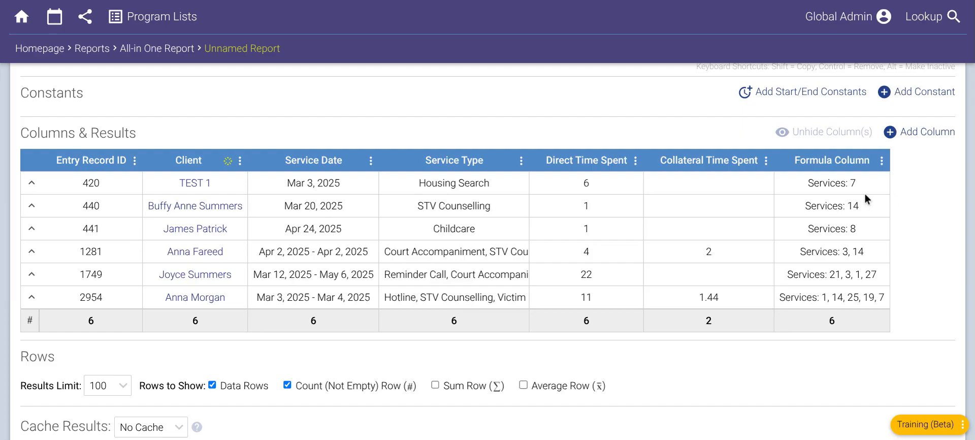
{"action": "double_click", "coordinate": [853, 183]}
{"action": "left_click_drag", "start_coordinate": [421, 183], "coordinate": [494, 184]}
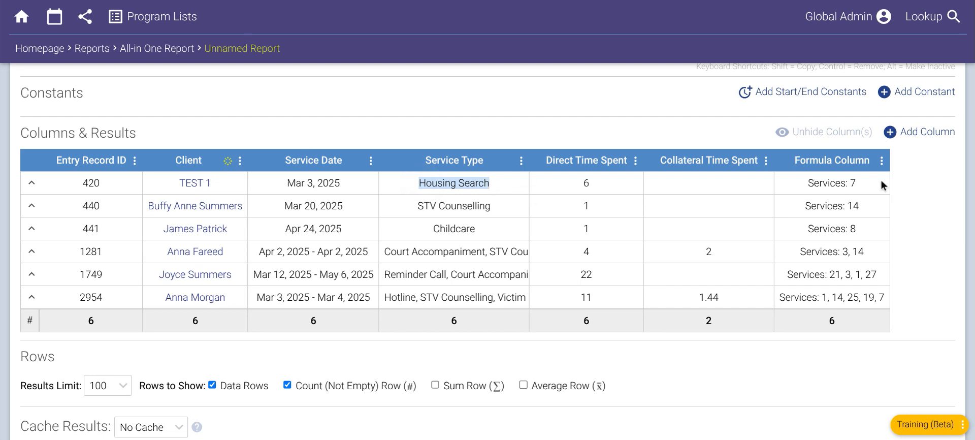
{"action": "left_click", "coordinate": [909, 182]}
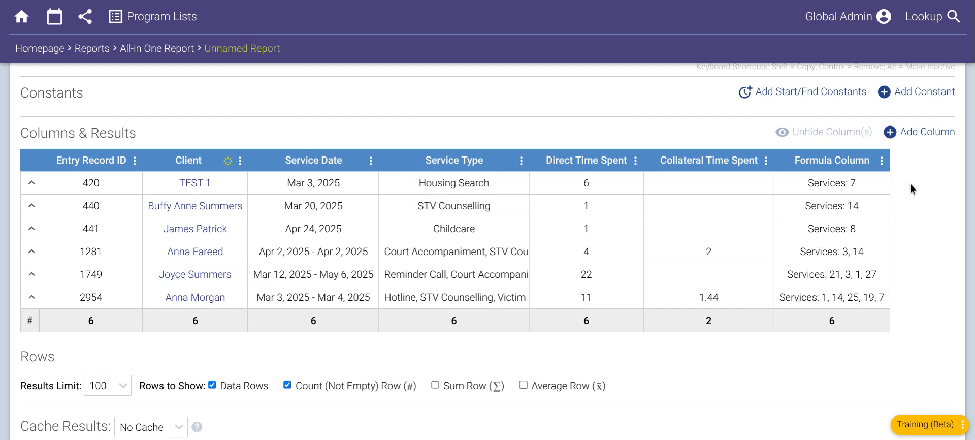
{"action": "left_click", "coordinate": [882, 161]}
{"action": "left_click", "coordinate": [841, 226]}
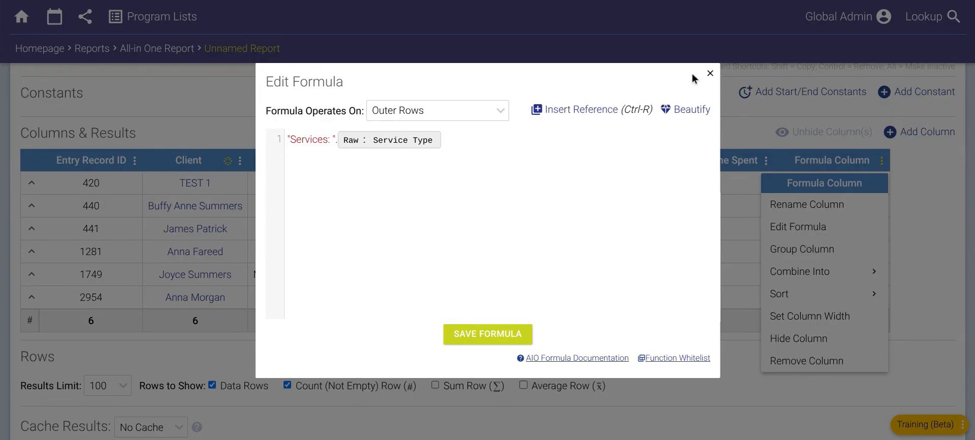
{"action": "left_click", "coordinate": [709, 73]}
{"action": "left_click", "coordinate": [602, 118]}
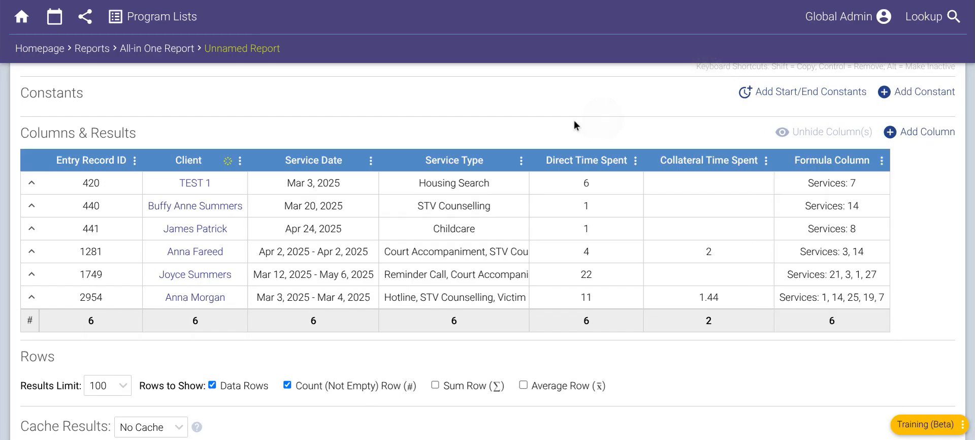
{"action": "left_click_drag", "start_coordinate": [419, 182], "coordinate": [489, 183]}
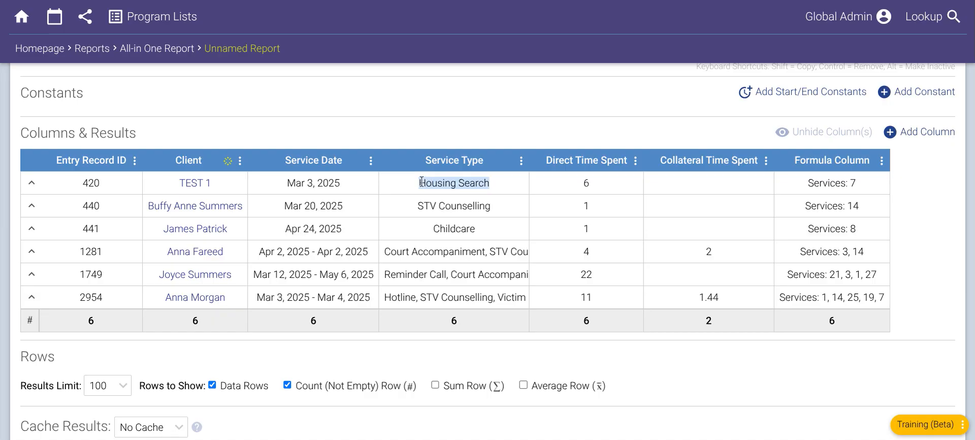
- Switch the formula's Service Type reference from Raw to Processed and save the formula
{"action": "left_click", "coordinate": [881, 161]}
{"action": "left_click", "coordinate": [837, 226]}
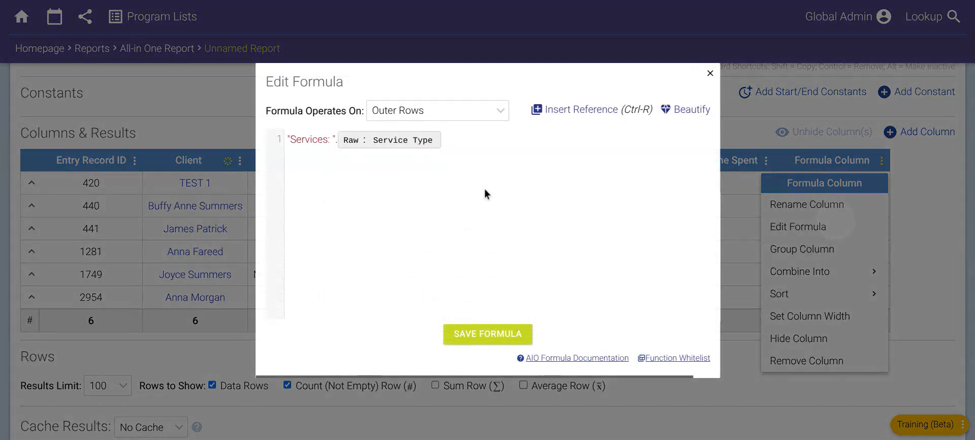
{"action": "left_click", "coordinate": [353, 141]}
{"action": "left_click", "coordinate": [366, 168]}
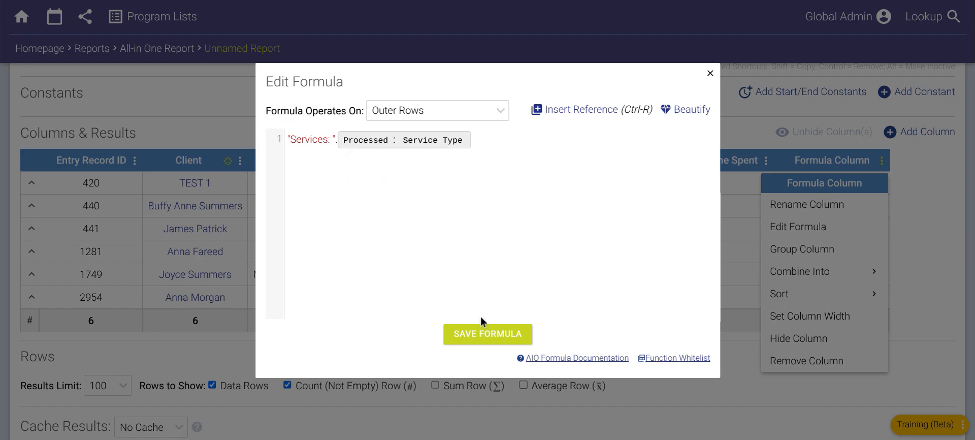
{"action": "left_click", "coordinate": [485, 334]}
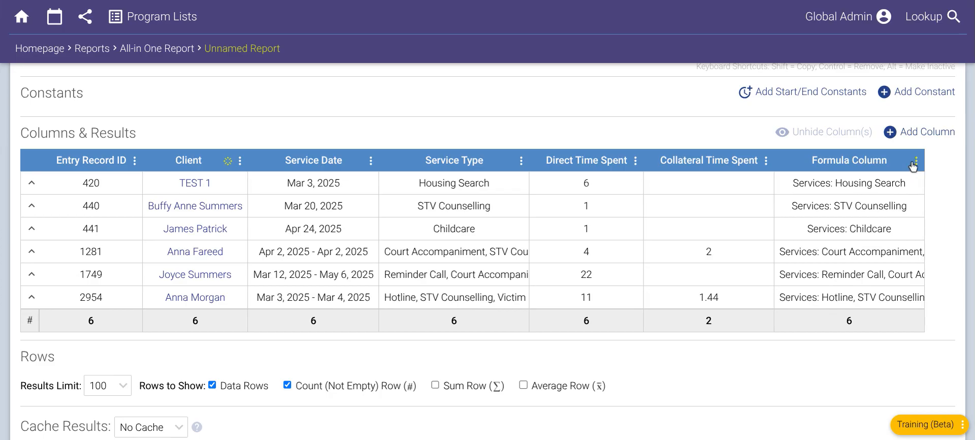
- Shorten the formula's quoted text to Service: and make the formula operate on Inner Rows
{"action": "left_click", "coordinate": [916, 161]}
{"action": "left_click", "coordinate": [882, 227]}
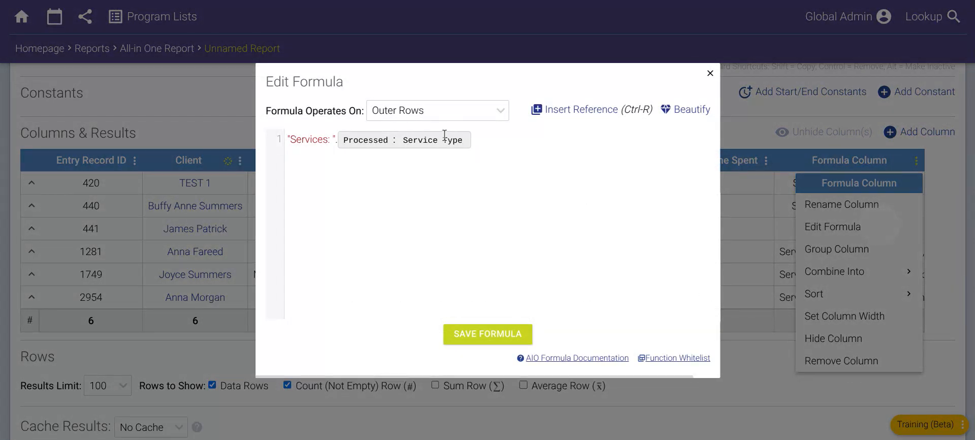
{"action": "key", "text": "BackSpace"}
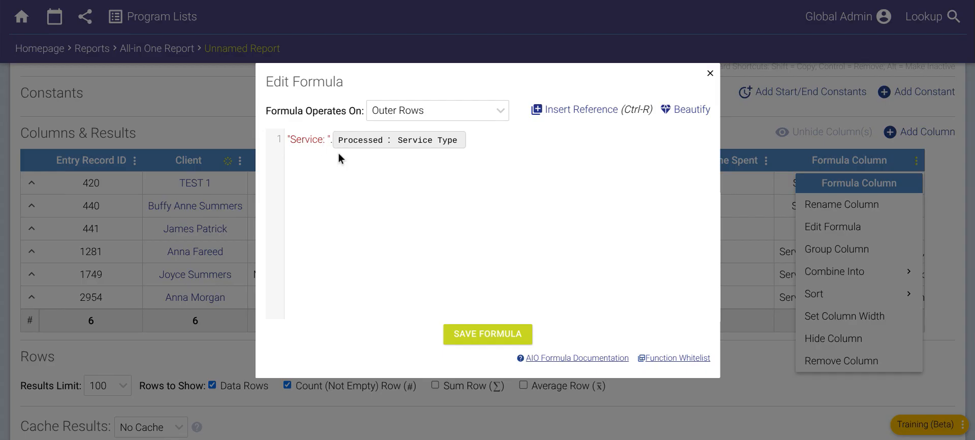
{"action": "left_click", "coordinate": [418, 120]}
{"action": "left_click", "coordinate": [415, 128]}
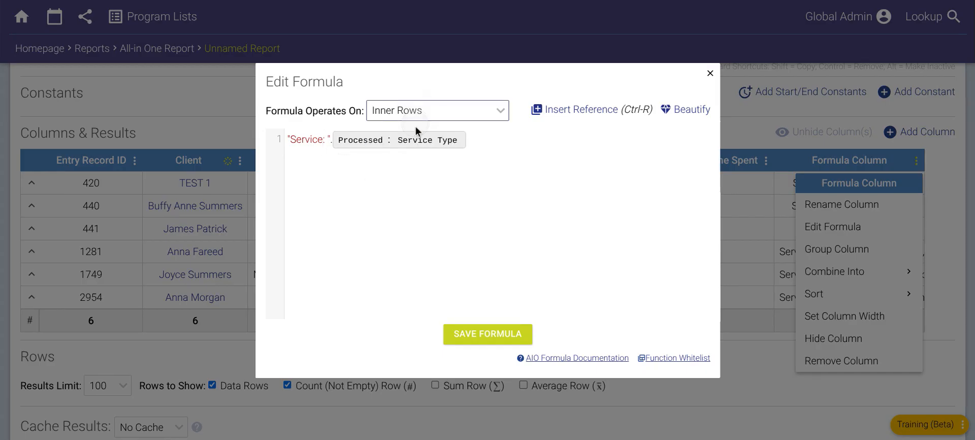
{"action": "left_click", "coordinate": [291, 139]}
{"action": "type", "text": "<p>"}
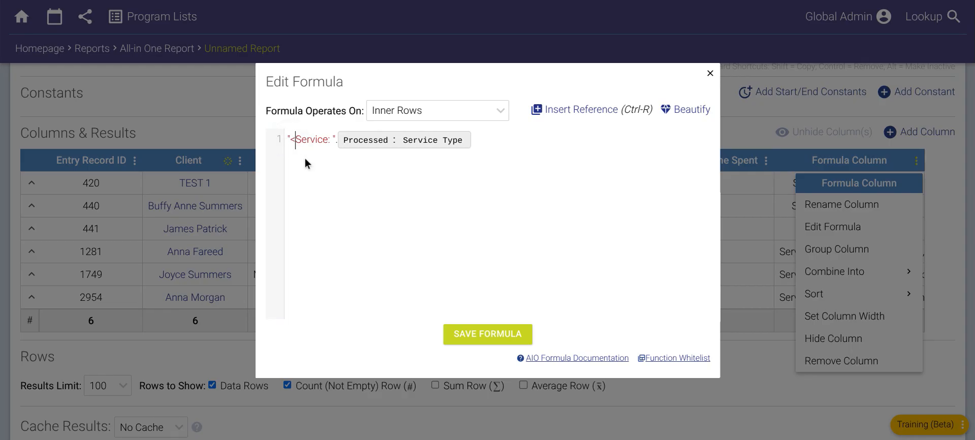
{"action": "key", "text": "BackSpace"}
{"action": "key", "text": "BackSpace"}
{"action": "key", "text": "BackSpace"}
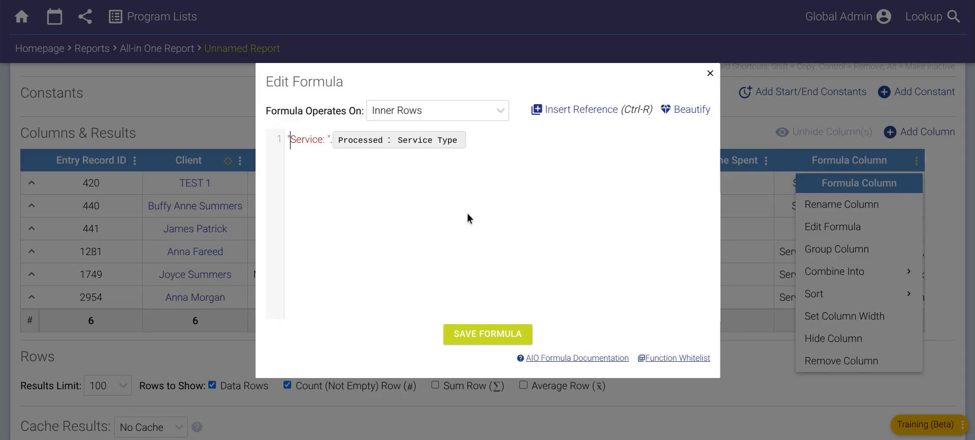
- Save the formula, inspect the inner rows of the first, second and fifth records, and collapse them again
{"action": "left_click", "coordinate": [491, 331]}
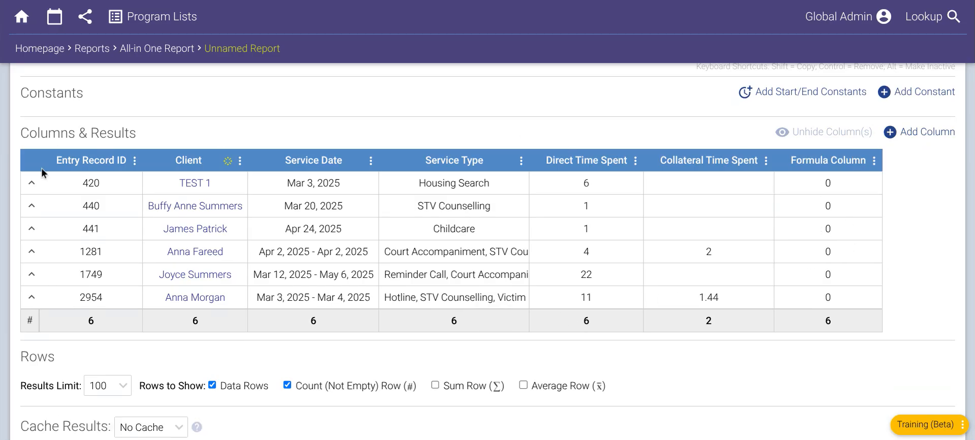
{"action": "left_click", "coordinate": [29, 184]}
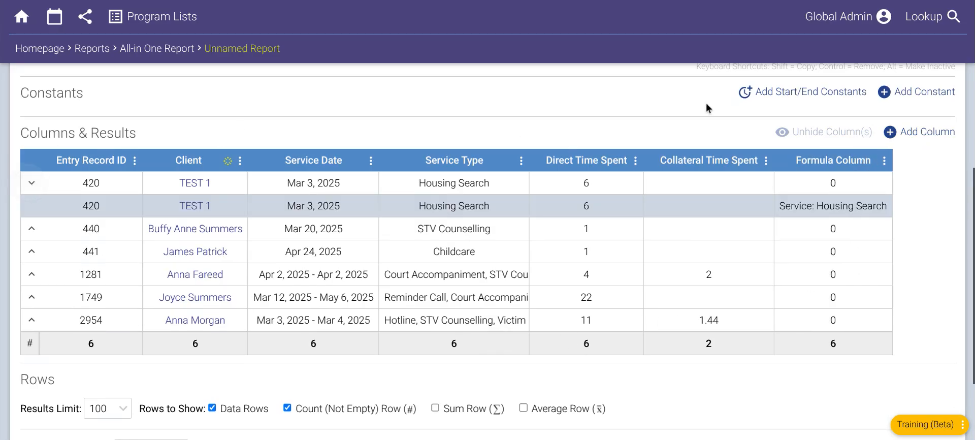
{"action": "left_click", "coordinate": [29, 232]}
{"action": "left_click", "coordinate": [31, 320]}
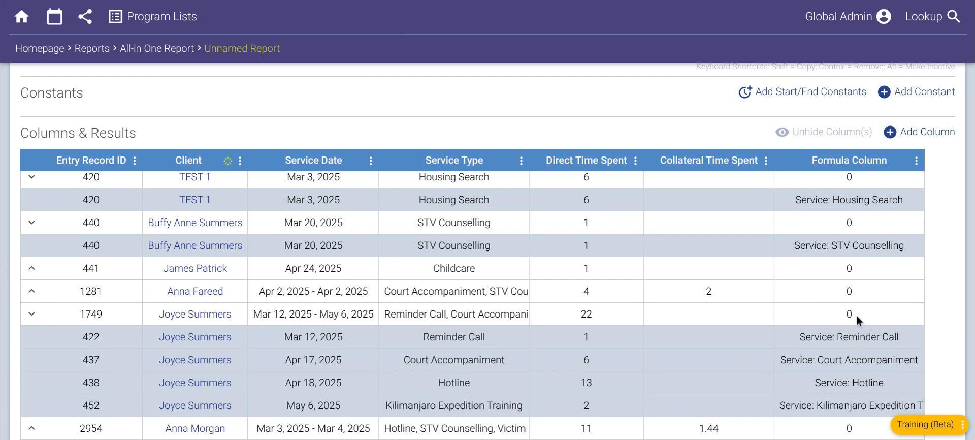
{"action": "scroll", "coordinate": [853, 320], "scroll_direction": "up", "scroll_amount": 1}
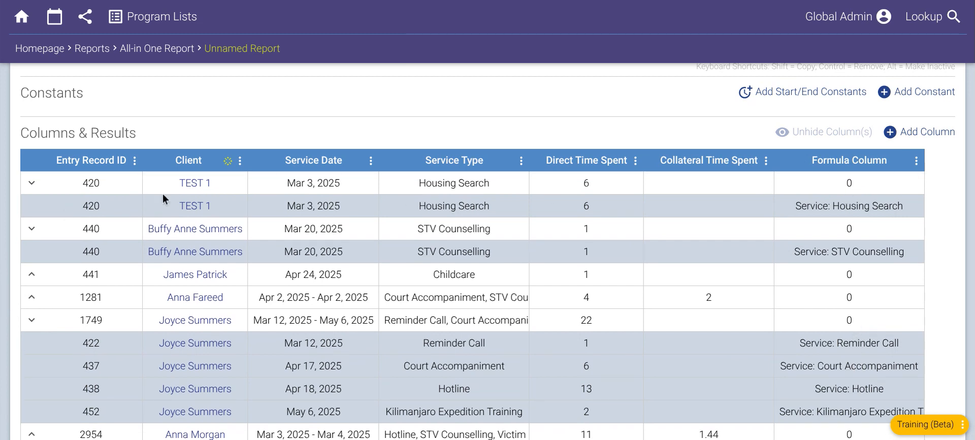
{"action": "left_click", "coordinate": [32, 186]}
{"action": "left_click", "coordinate": [31, 211]}
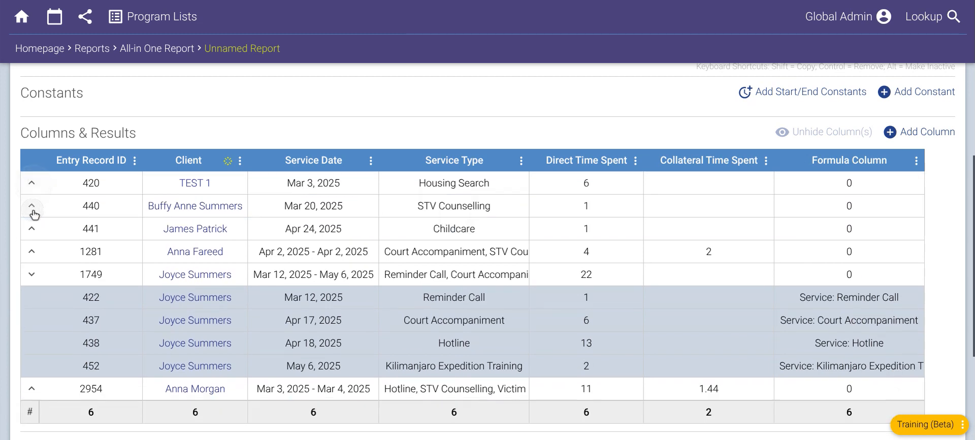
{"action": "left_click", "coordinate": [29, 277]}
- Combine the Formula Column's inner values into an unduplicated list
{"action": "left_click", "coordinate": [875, 161]}
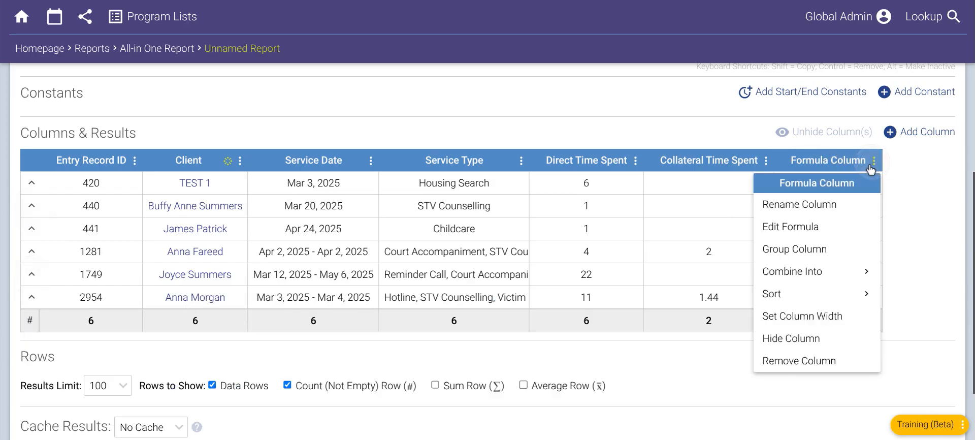
{"action": "left_click", "coordinate": [815, 270]}
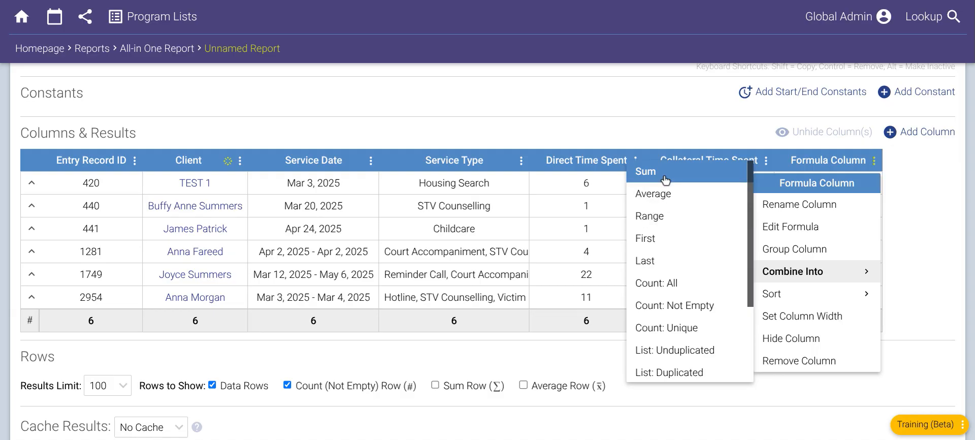
{"action": "scroll", "coordinate": [681, 257], "scroll_direction": "down", "scroll_amount": 3}
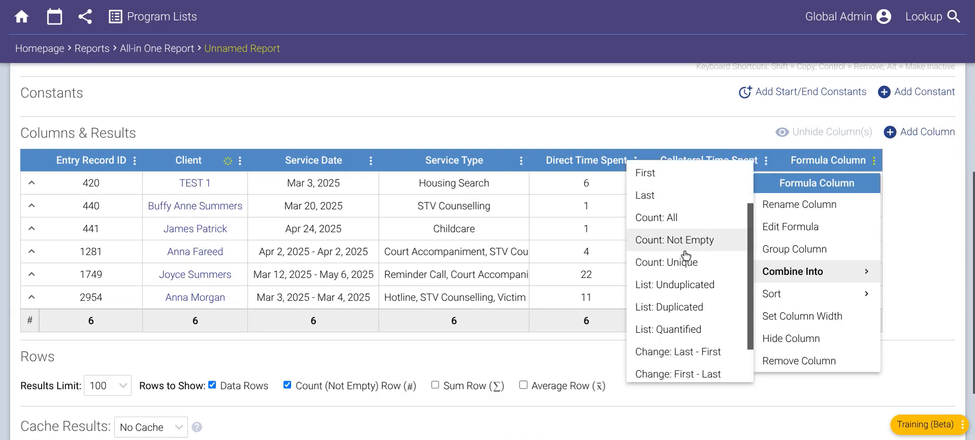
{"action": "scroll", "coordinate": [685, 255], "scroll_direction": "down", "scroll_amount": 2}
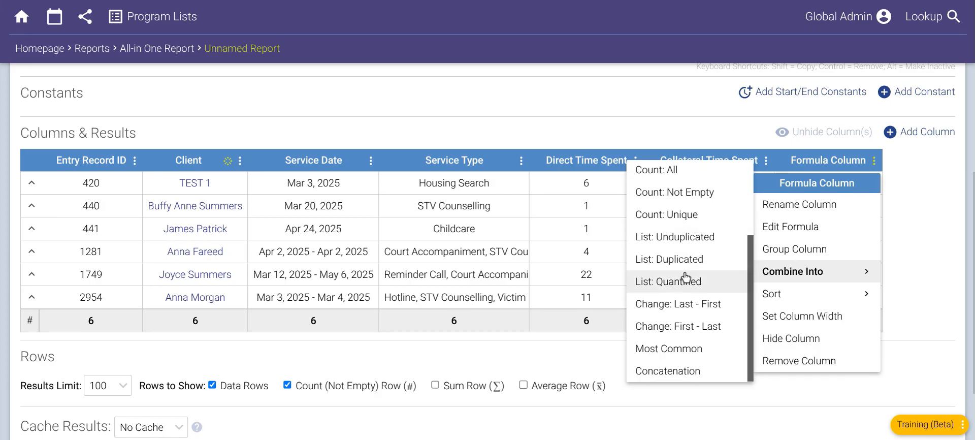
{"action": "left_click", "coordinate": [712, 239]}
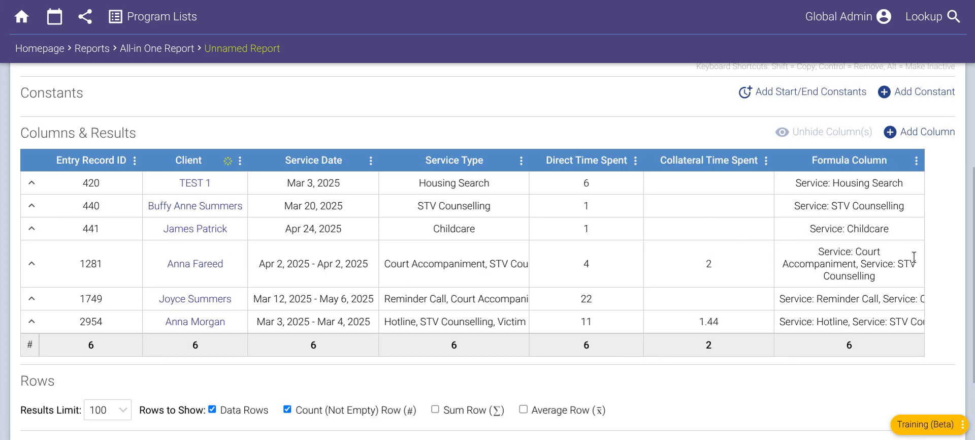
- Set the Formula Column to combine its inner values by Concatenation
{"action": "left_click", "coordinate": [916, 161]}
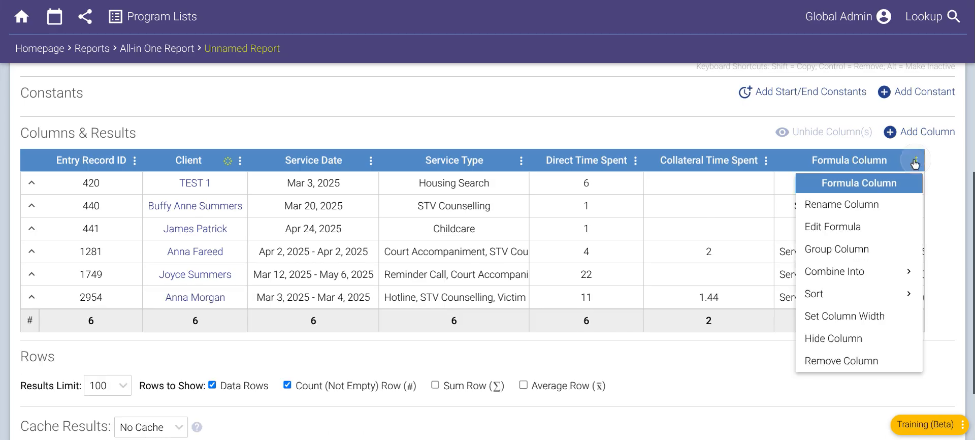
{"action": "mouse_move", "coordinate": [856, 276]}
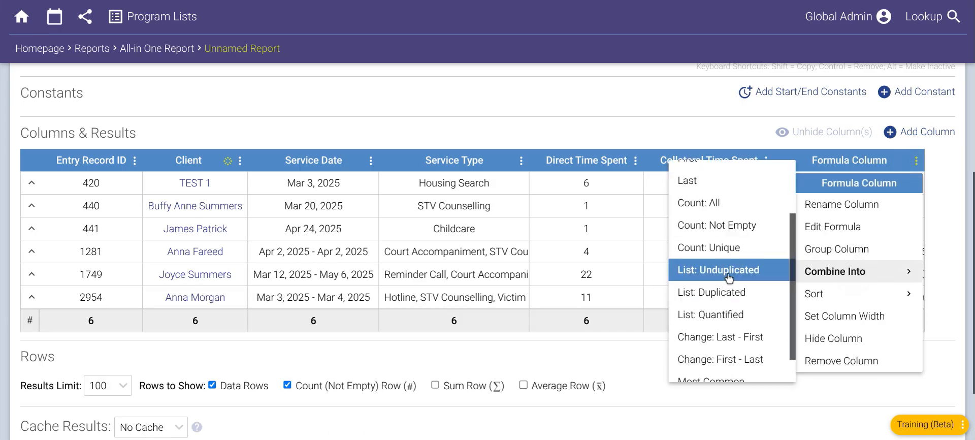
{"action": "scroll", "coordinate": [730, 278], "scroll_direction": "down", "scroll_amount": 1}
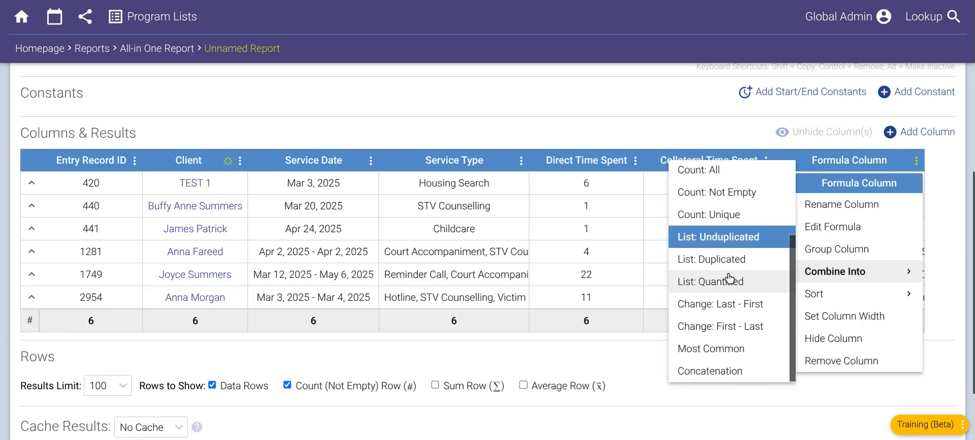
{"action": "left_click", "coordinate": [732, 372]}
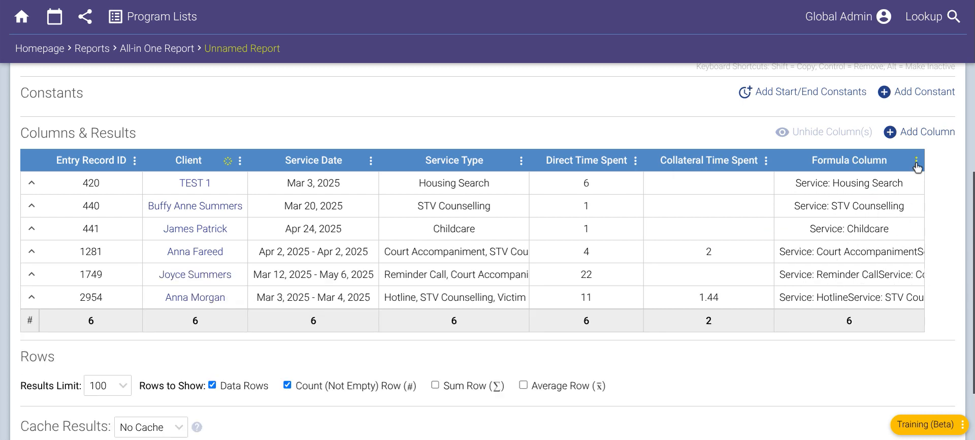
- Wrap the Formula Column's Service: formula in <p> and </p> tags, save it and check the combined values in the outer rows
{"action": "left_click", "coordinate": [916, 162]}
{"action": "left_click", "coordinate": [861, 225]}
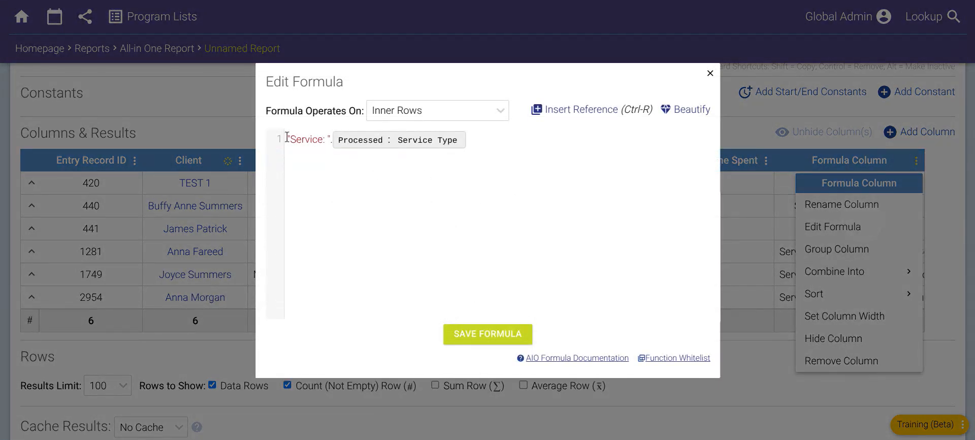
{"action": "type", "text": "<p>"}
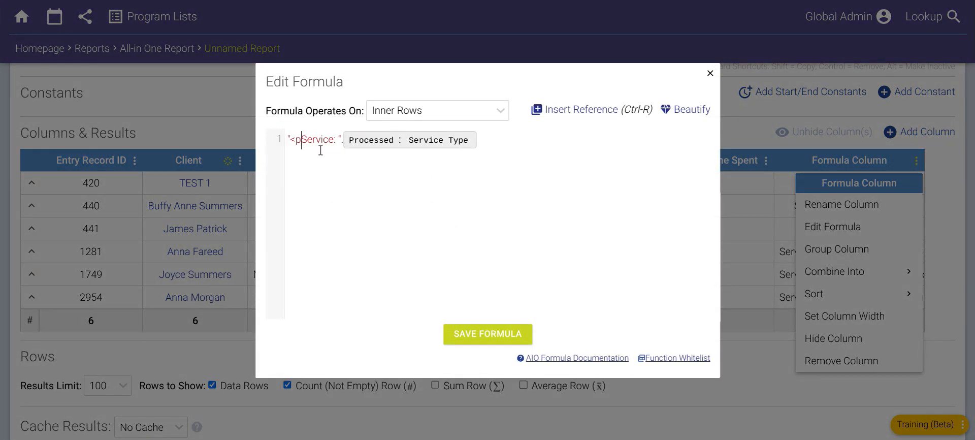
{"action": "type", "text": ".\"</p>"}
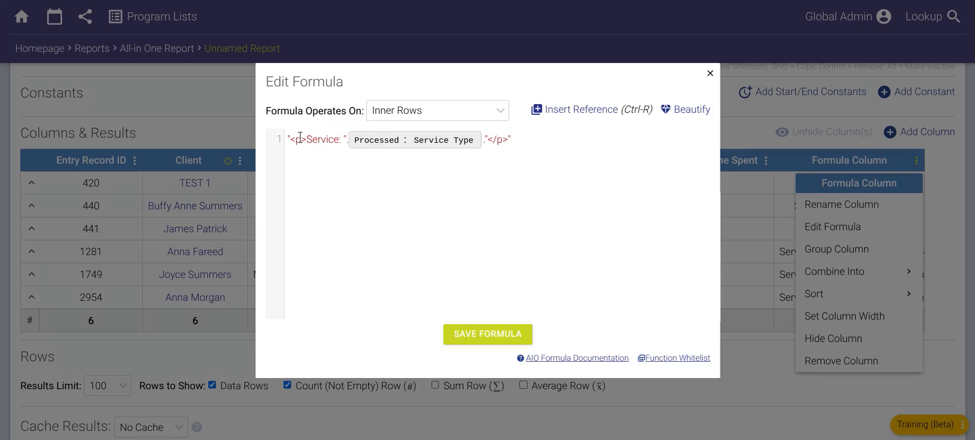
{"action": "left_click_drag", "start_coordinate": [307, 139], "coordinate": [482, 139]}
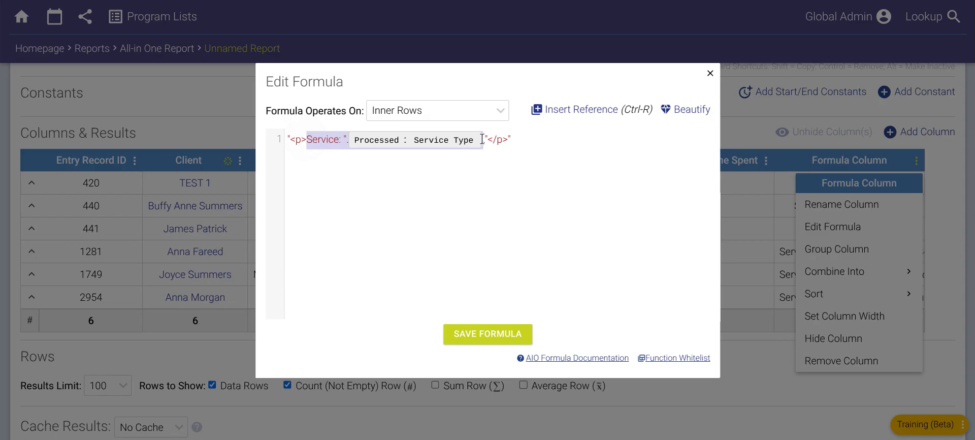
{"action": "left_click", "coordinate": [532, 154]}
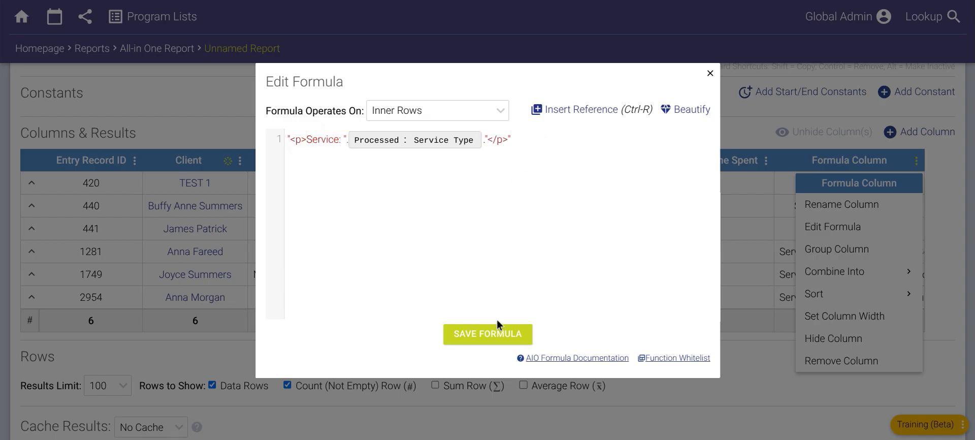
{"action": "left_click", "coordinate": [497, 333]}
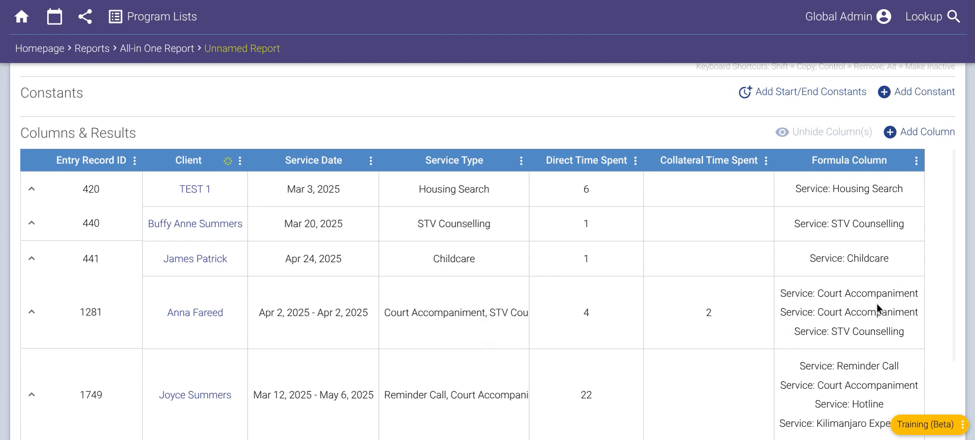
{"action": "scroll", "coordinate": [867, 282], "scroll_direction": "down", "scroll_amount": 2}
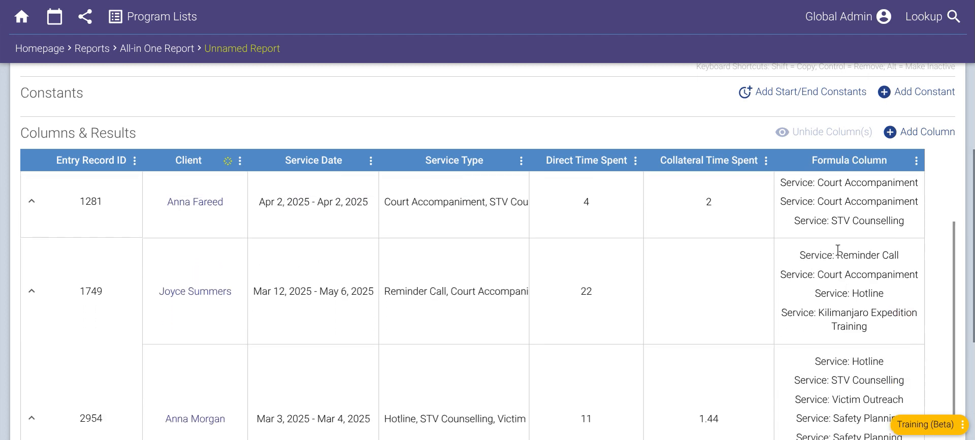
{"action": "scroll", "coordinate": [856, 336], "scroll_direction": "down", "scroll_amount": 1}
{"action": "scroll", "coordinate": [846, 375], "scroll_direction": "down", "scroll_amount": 2}
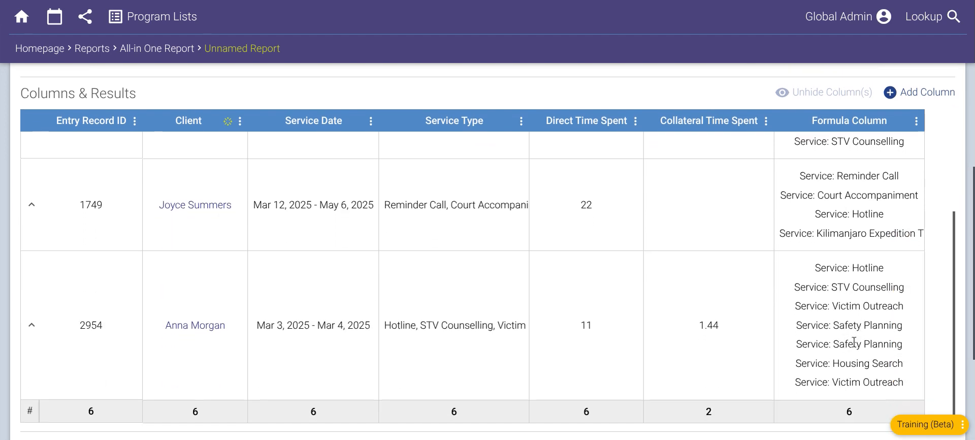
{"action": "scroll", "coordinate": [837, 216], "scroll_direction": "up", "scroll_amount": 5}
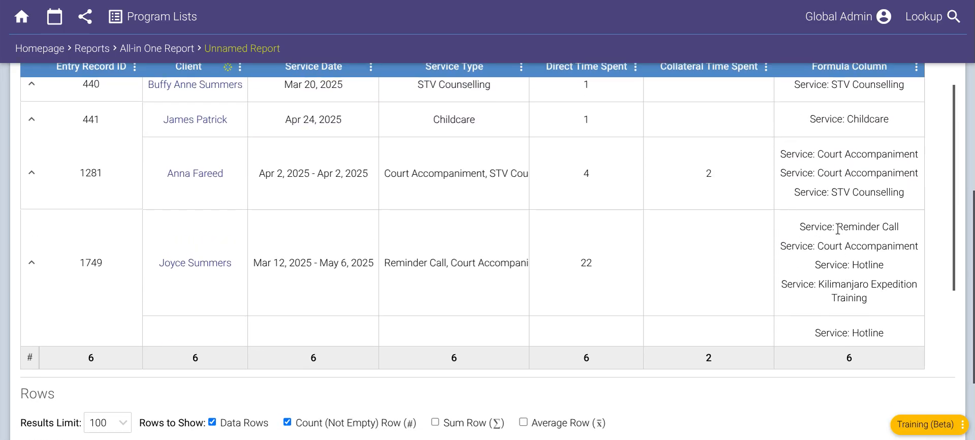
{"action": "scroll", "coordinate": [838, 233], "scroll_direction": "down", "scroll_amount": 1}
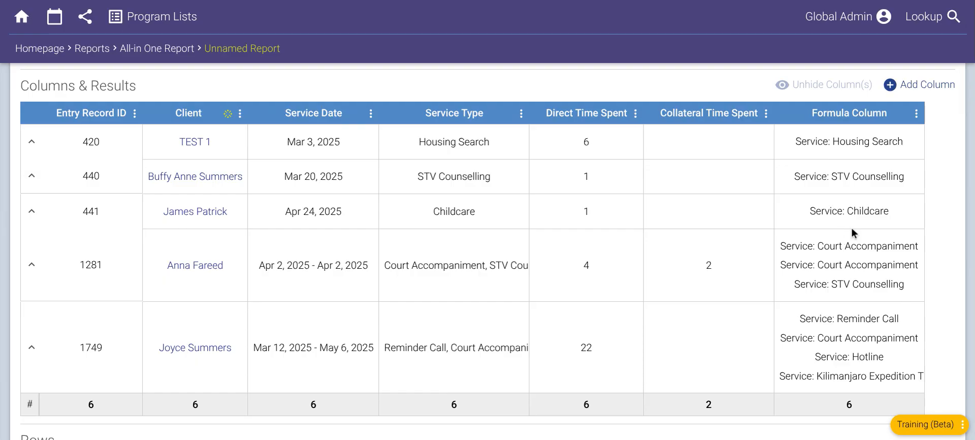
- Remove the existing Formula Column from the report and add a new blank Formula Column
{"action": "left_click", "coordinate": [916, 115]}
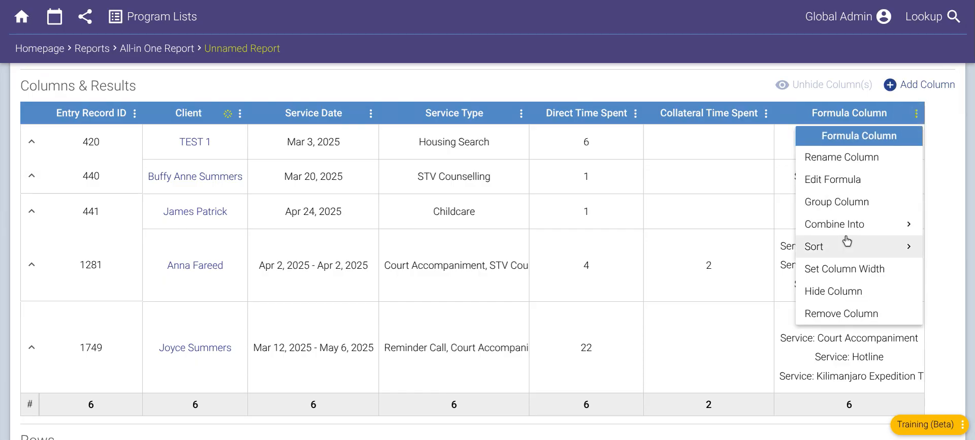
{"action": "left_click", "coordinate": [857, 313]}
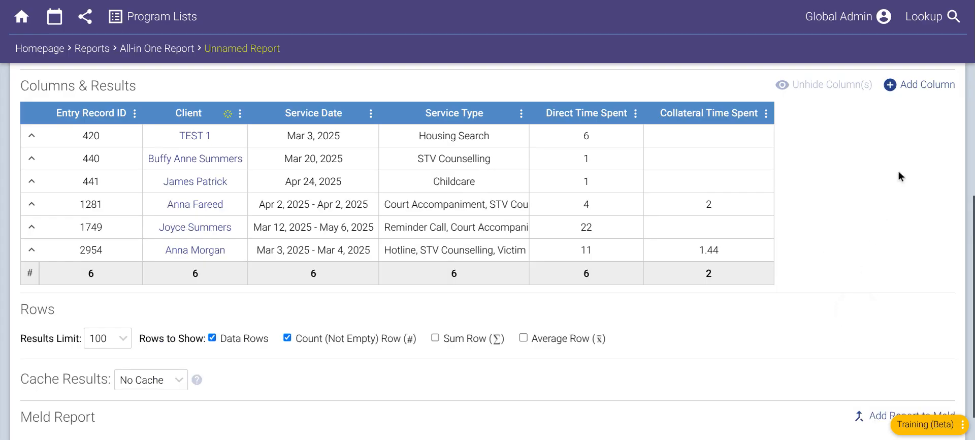
{"action": "left_click", "coordinate": [913, 87]}
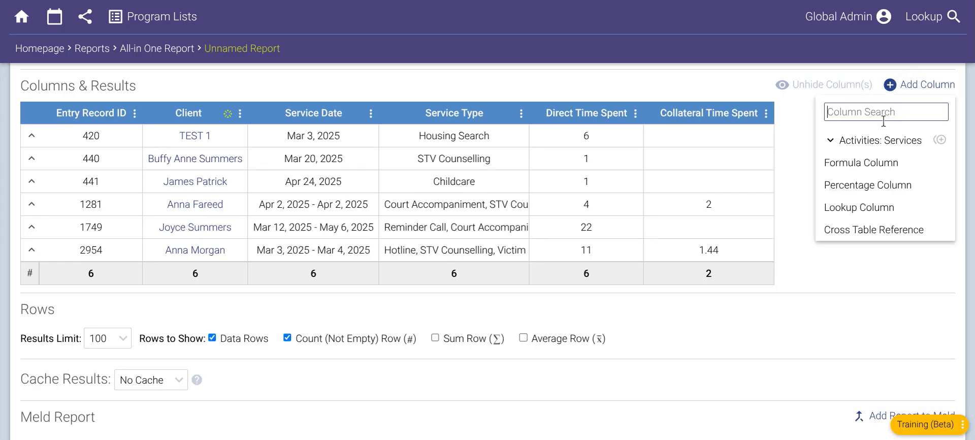
{"action": "left_click", "coordinate": [872, 175]}
{"action": "left_click", "coordinate": [491, 180]}
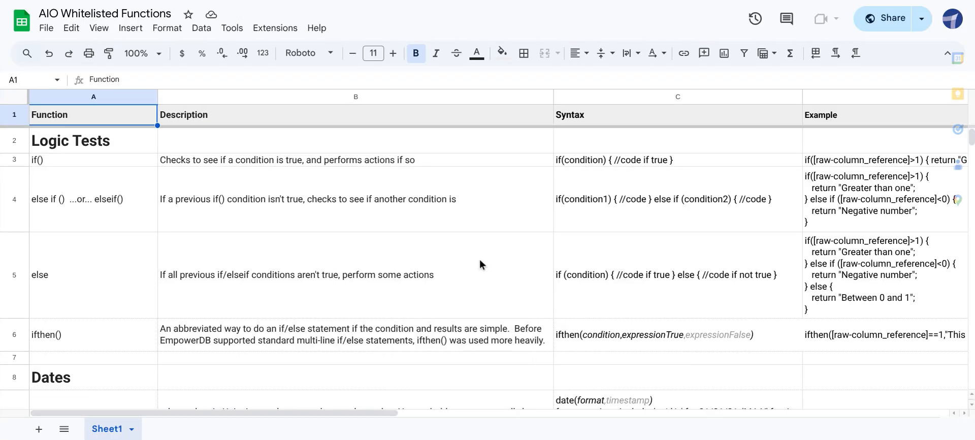
- Examine the logic test and date functions in the AIO Whitelisted Functions spreadsheet, including ifthen(), date() and edate()
{"action": "scroll", "coordinate": [480, 259], "scroll_direction": "down", "scroll_amount": 2}
{"action": "scroll", "coordinate": [480, 259], "scroll_direction": "down", "scroll_amount": 3}
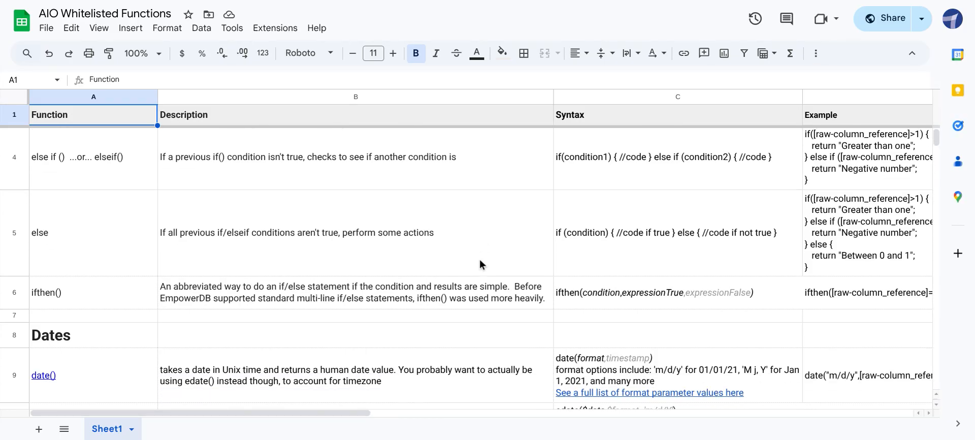
{"action": "scroll", "coordinate": [409, 262], "scroll_direction": "down", "scroll_amount": 1}
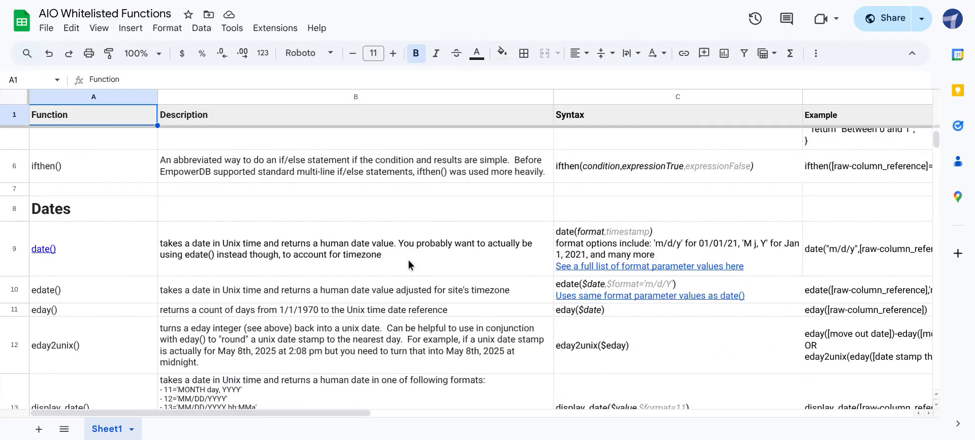
{"action": "scroll", "coordinate": [407, 262], "scroll_direction": "down", "scroll_amount": 1}
{"action": "scroll", "coordinate": [405, 257], "scroll_direction": "down", "scroll_amount": 1}
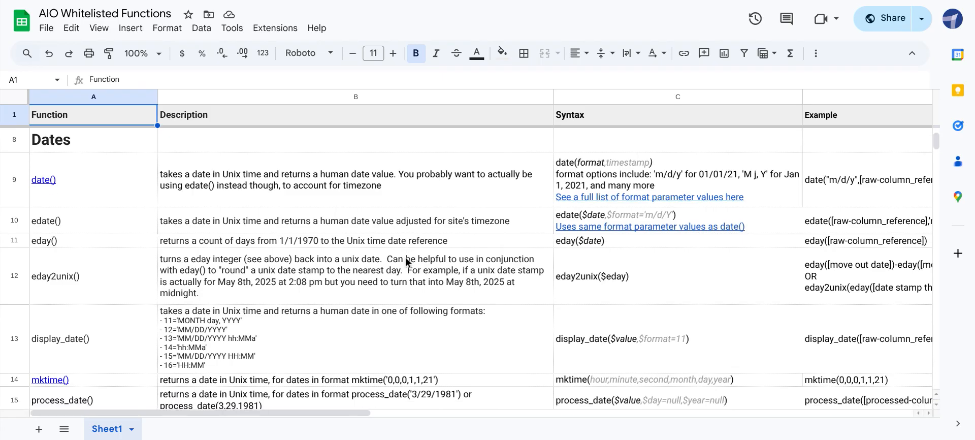
{"action": "scroll", "coordinate": [405, 257], "scroll_direction": "down", "scroll_amount": 2}
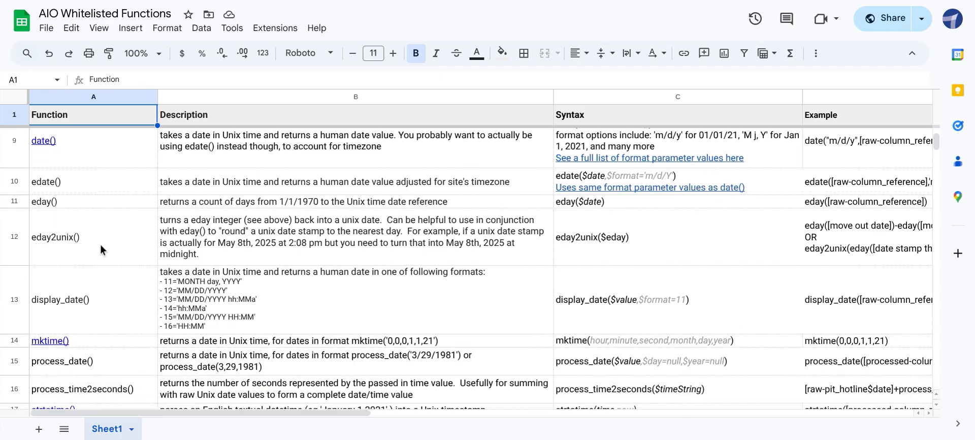
{"action": "scroll", "coordinate": [106, 246], "scroll_direction": "down", "scroll_amount": 3}
{"action": "scroll", "coordinate": [216, 263], "scroll_direction": "down", "scroll_amount": 2}
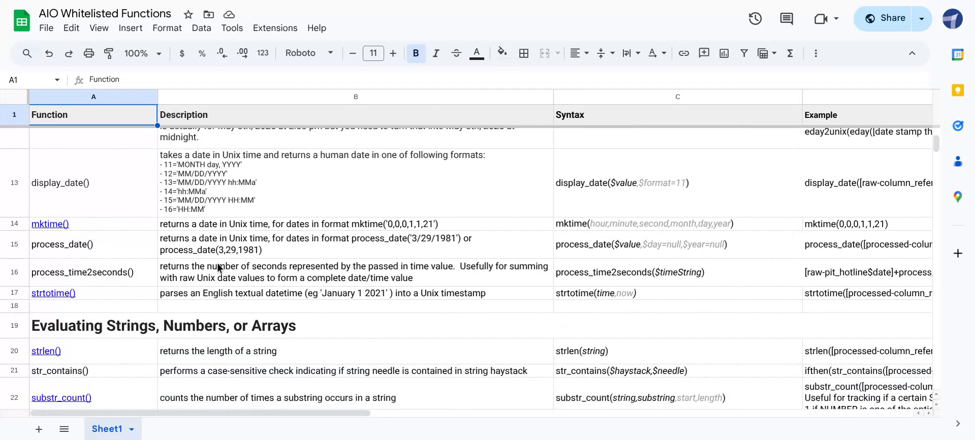
{"action": "scroll", "coordinate": [217, 264], "scroll_direction": "up", "scroll_amount": 3}
{"action": "scroll", "coordinate": [217, 264], "scroll_direction": "up", "scroll_amount": 5}
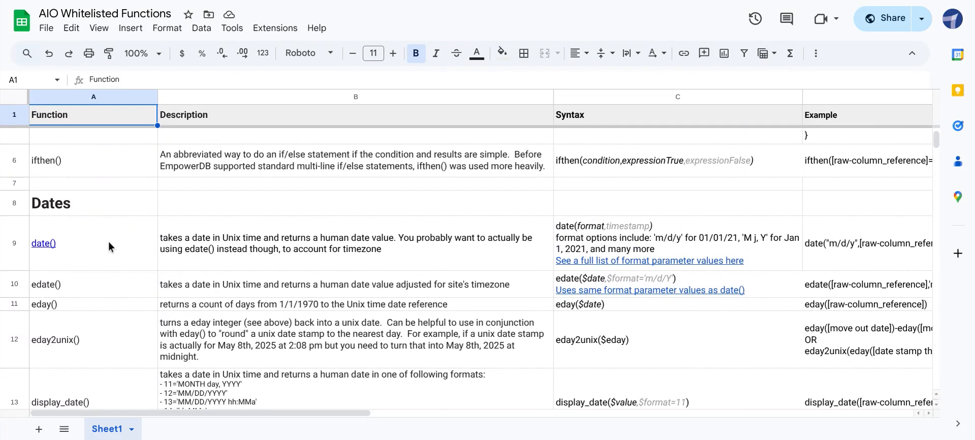
{"action": "scroll", "coordinate": [112, 253], "scroll_direction": "up", "scroll_amount": 1}
{"action": "mouse_move", "coordinate": [108, 310]}
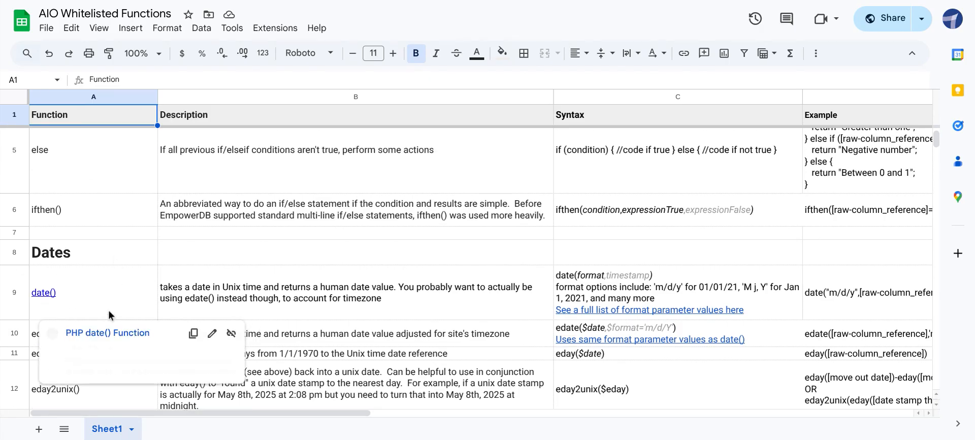
{"action": "left_click", "coordinate": [228, 241]}
{"action": "scroll", "coordinate": [217, 253], "scroll_direction": "down", "scroll_amount": 1}
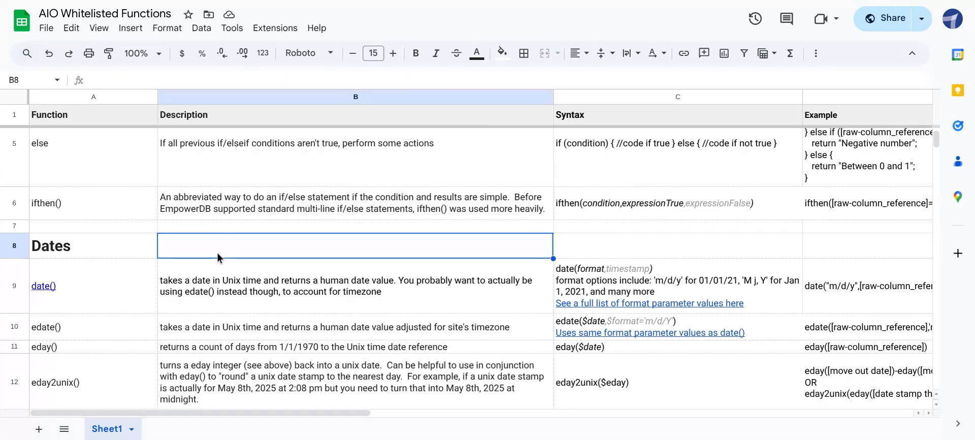
{"action": "left_click", "coordinate": [69, 273]}
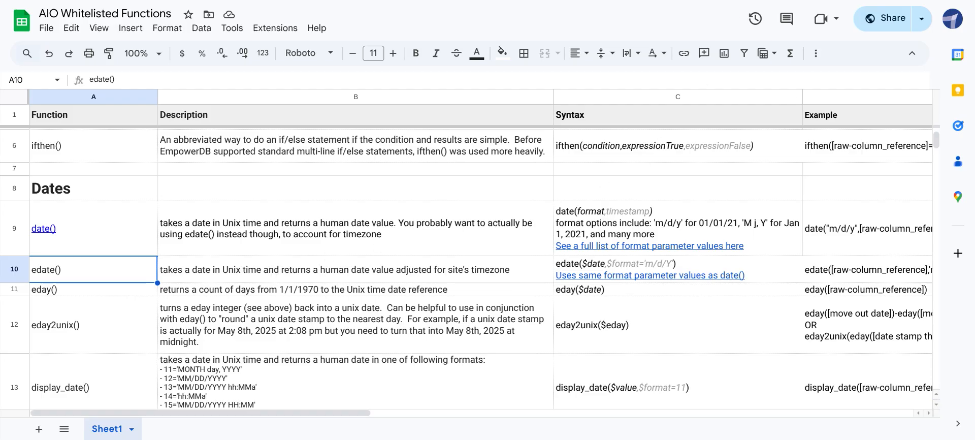
- Back in the All-in One Report, begin the Formula Column's formula with ifthen( and a raw reference to Direct Time Spent
{"action": "key", "text": "ctrl+Tab"}
{"action": "scroll", "coordinate": [722, 173], "scroll_direction": "down", "scroll_amount": 1}
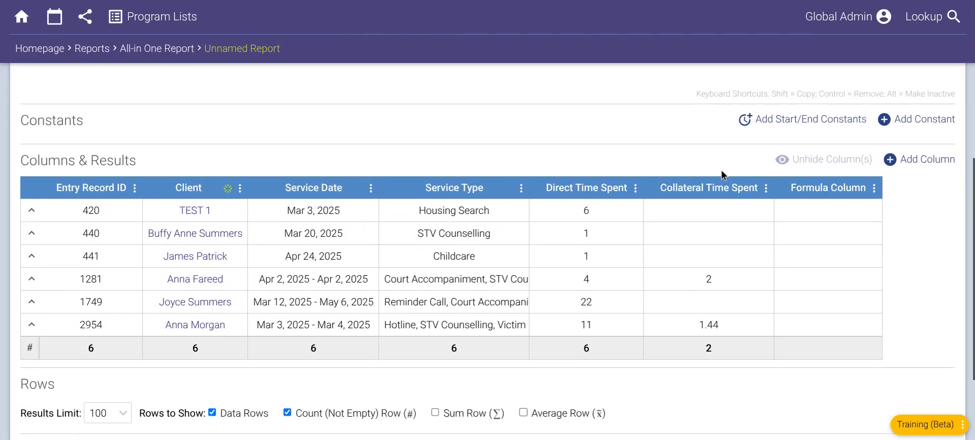
{"action": "scroll", "coordinate": [721, 170], "scroll_direction": "down", "scroll_amount": 1}
{"action": "left_click", "coordinate": [874, 170]}
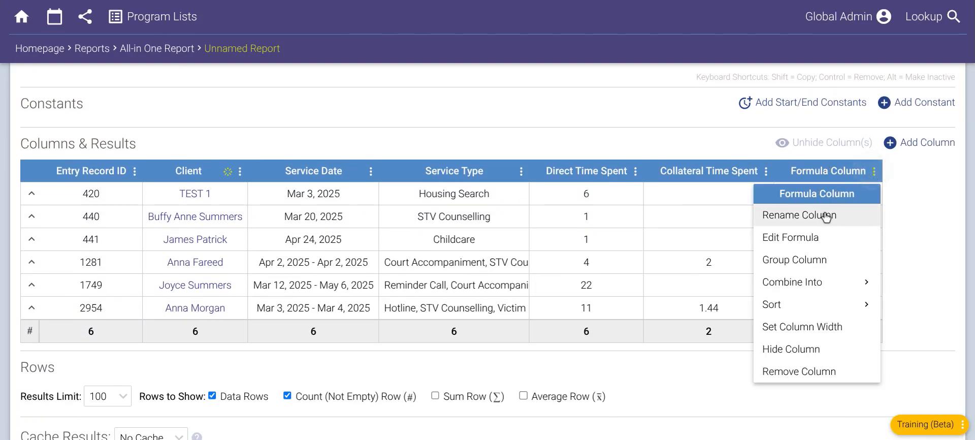
{"action": "left_click", "coordinate": [812, 237]}
{"action": "left_click", "coordinate": [454, 220]}
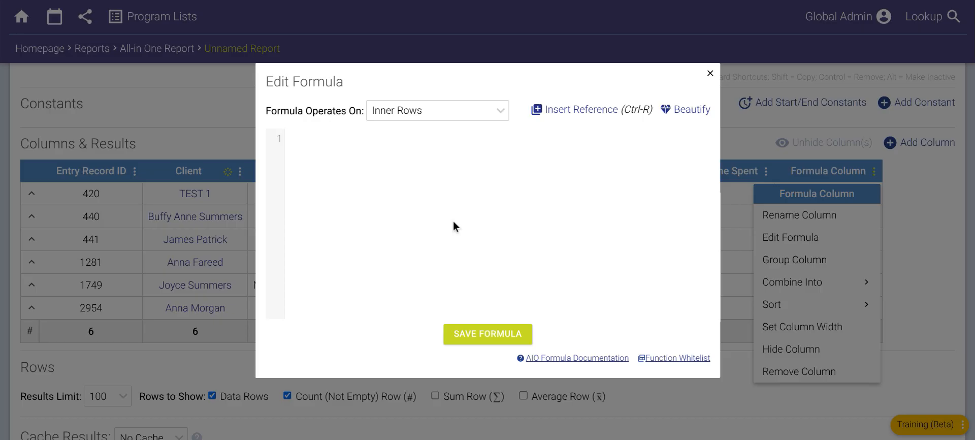
{"action": "type", "text": "ifthen"}
{"action": "type", "text": "("}
{"action": "left_click", "coordinate": [594, 112]}
{"action": "left_click", "coordinate": [387, 141]}
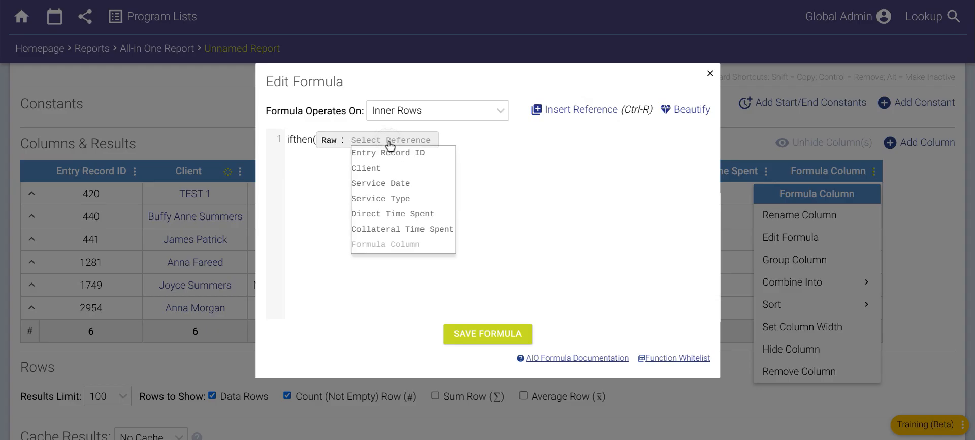
{"action": "left_click", "coordinate": [403, 213]}
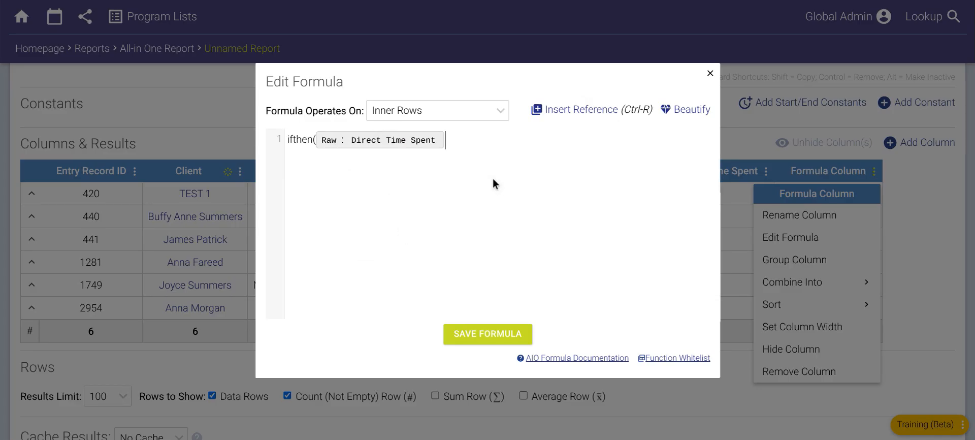
- Complete the ifthen formula with the condition >=1 and the result text "More than an hour", and save it
{"action": "type", "text": ">1,\""}
{"action": "key", "text": "BackSpace"}
{"action": "key", "text": "BackSpace"}
{"action": "key", "text": "Left"}
{"action": "type", "text": "=1,\"More than h"}
{"action": "key", "text": "BackSpace"}
{"action": "type", "text": "an hour\")"}
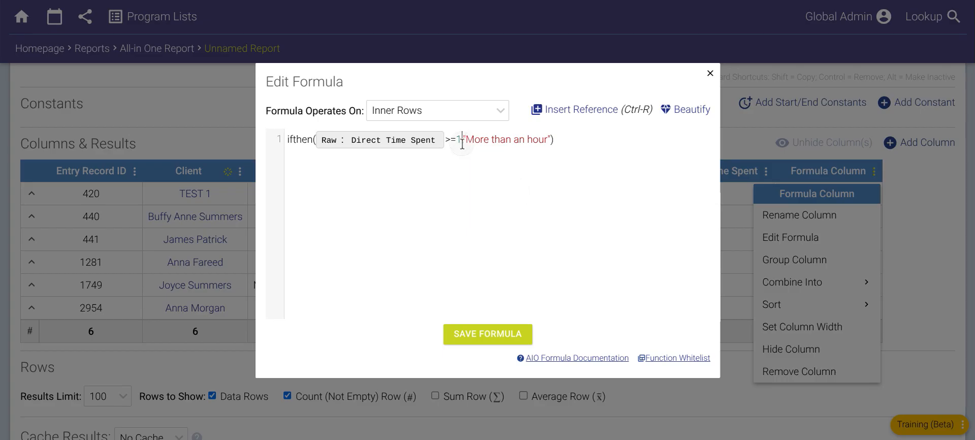
{"action": "left_click_drag", "start_coordinate": [462, 140], "coordinate": [553, 145]}
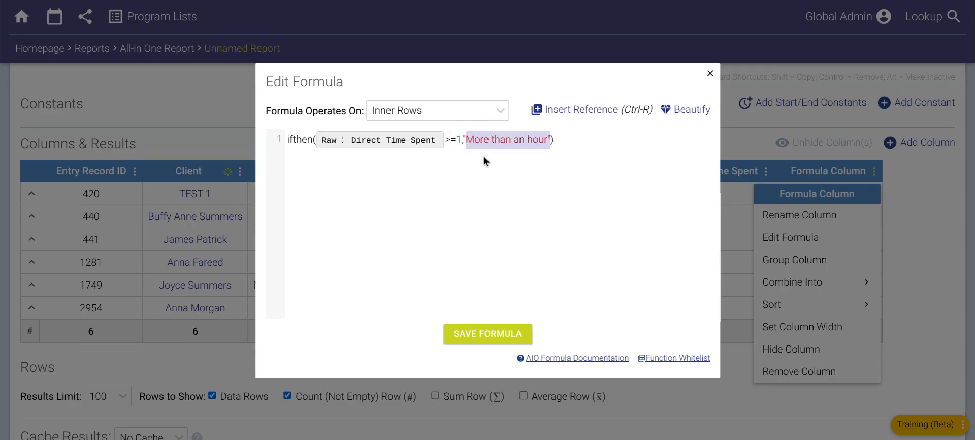
{"action": "left_click_drag", "start_coordinate": [464, 141], "coordinate": [554, 142]}
{"action": "left_click", "coordinate": [552, 140]}
{"action": "type", "text": ")"}
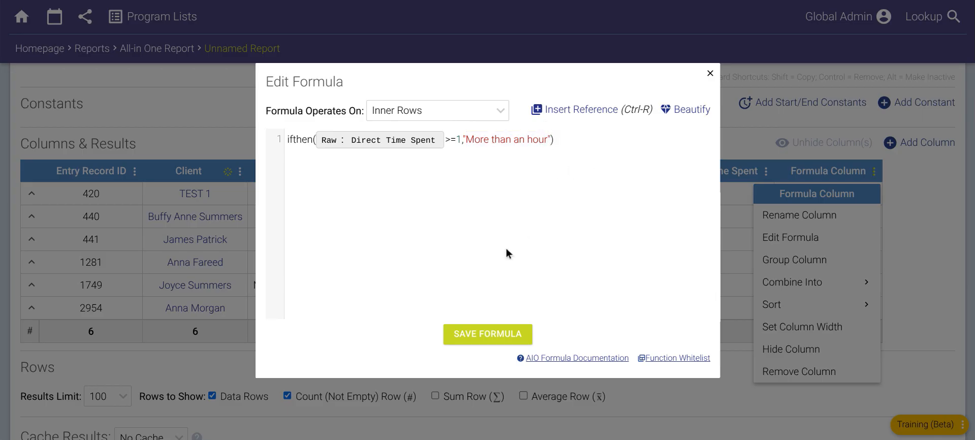
{"action": "left_click", "coordinate": [491, 337]}
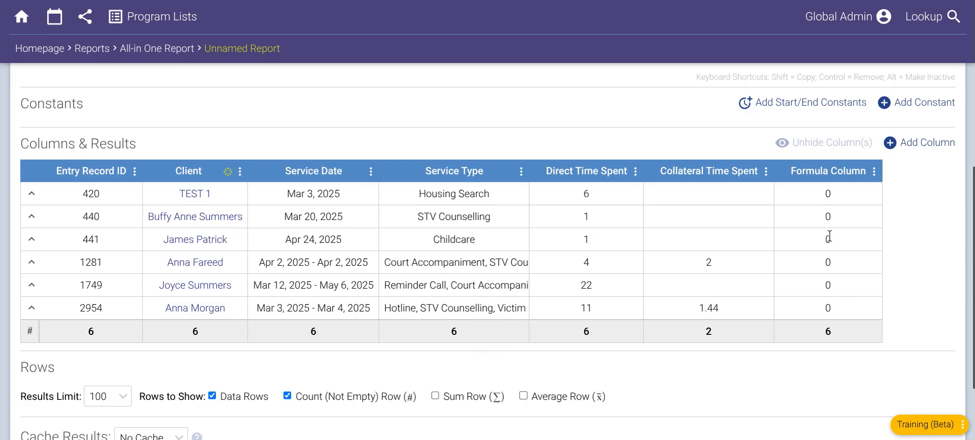
- Un-group the Client column and check the Formula Column's values against Direct Time Spent on the individual rows
{"action": "left_click", "coordinate": [240, 171]}
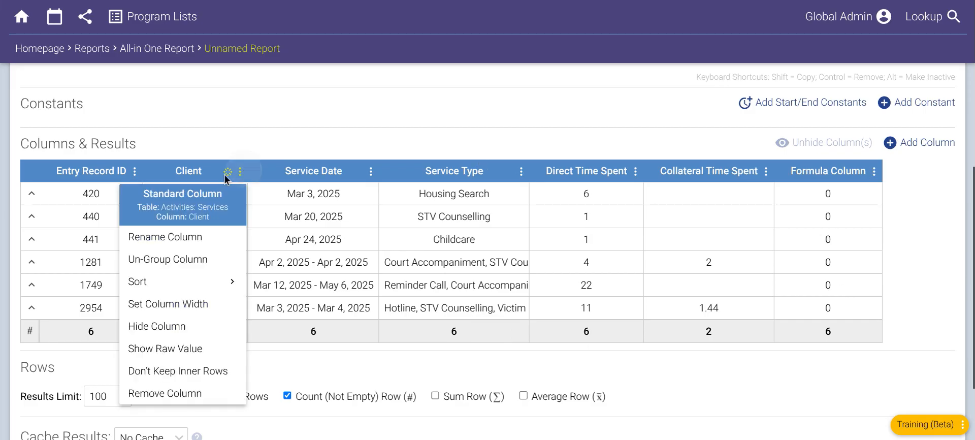
{"action": "left_click", "coordinate": [194, 258]}
{"action": "scroll", "coordinate": [694, 121], "scroll_direction": "down", "scroll_amount": 1}
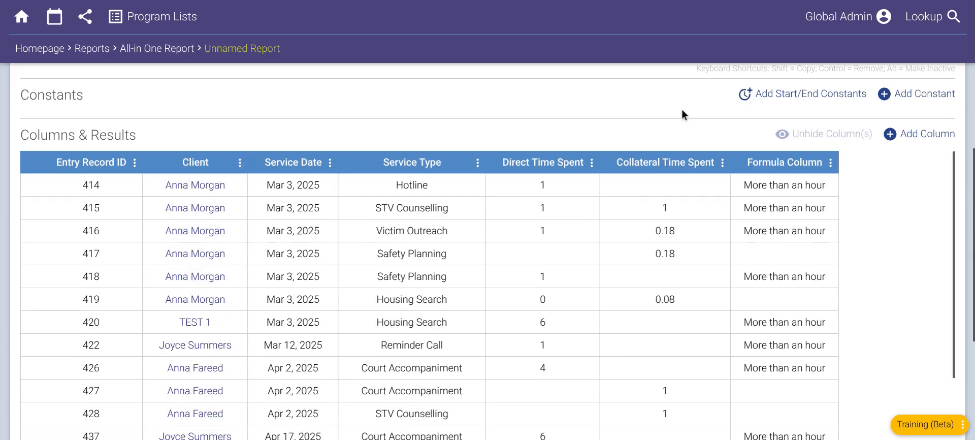
{"action": "scroll", "coordinate": [677, 94], "scroll_direction": "down", "scroll_amount": 2}
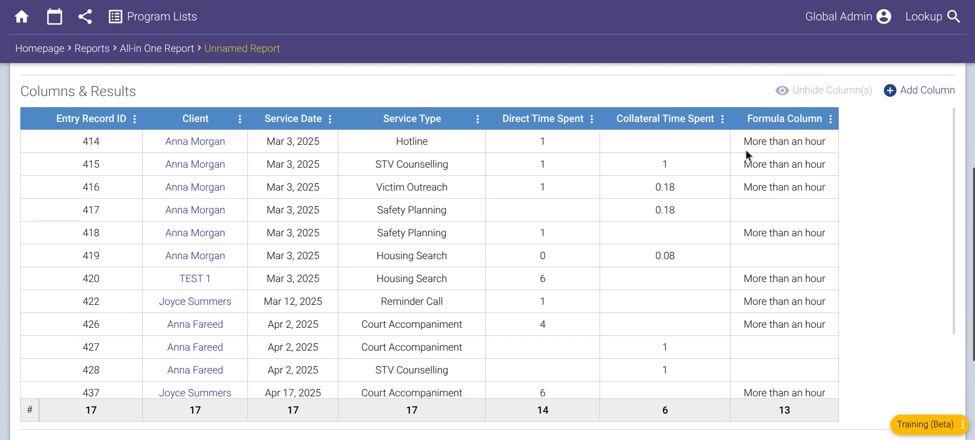
- Reopen the Formula Column's formula and split the ifthen expression into separate lines for its condition, result text and closing parenthesis
{"action": "double_click", "coordinate": [544, 234]}
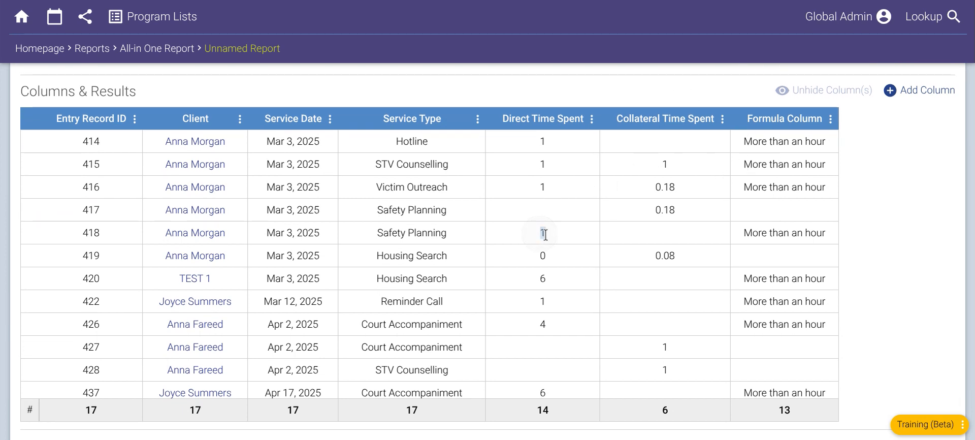
{"action": "left_click", "coordinate": [765, 226]}
{"action": "left_click", "coordinate": [831, 119]}
{"action": "left_click", "coordinate": [776, 181]}
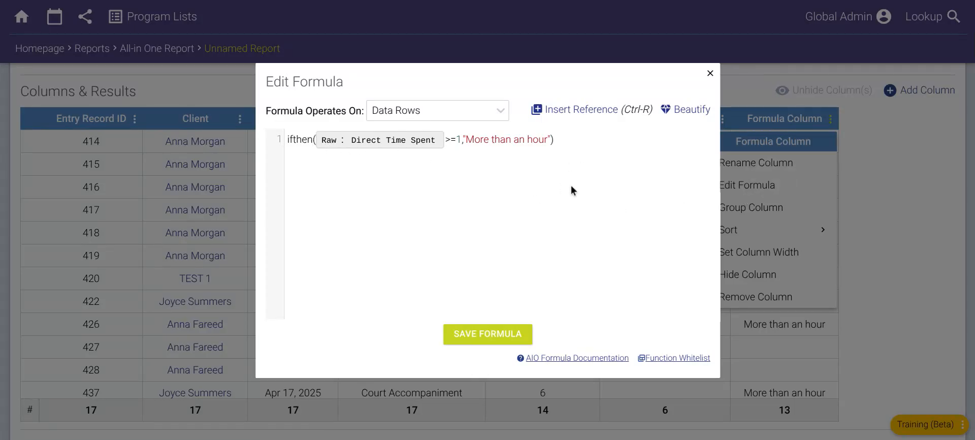
{"action": "left_click", "coordinate": [301, 139]}
{"action": "key", "text": "Right"}
{"action": "key", "text": "Right"}
{"action": "key", "text": "Right"}
{"action": "key", "text": "Return"}
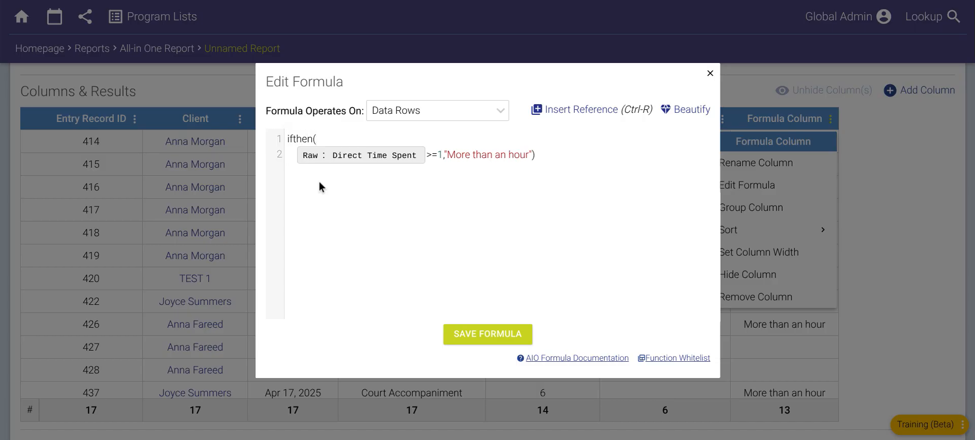
{"action": "left_click", "coordinate": [447, 155]}
{"action": "key", "text": "Return"}
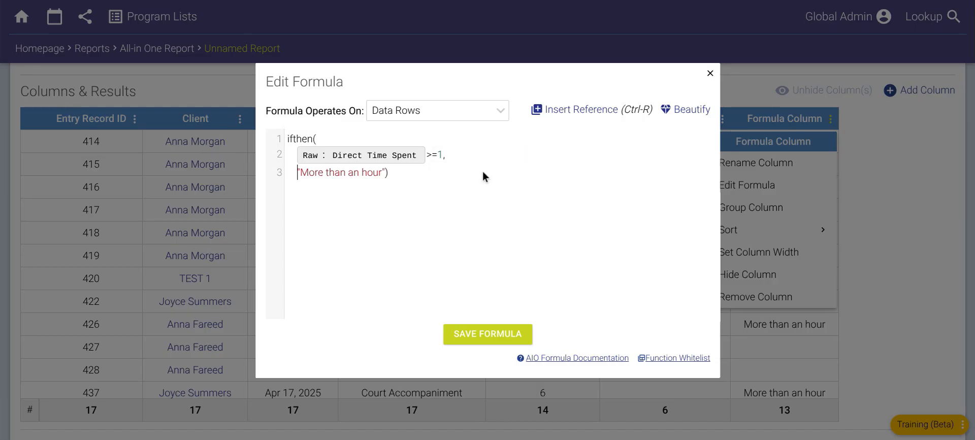
{"action": "left_click", "coordinate": [406, 173]}
{"action": "key", "text": "Left"}
{"action": "key", "text": "Return"}
- Replace the whole ifthen expression with the start of an if statement containing a raw reference to Direct Time Spent
{"action": "left_click", "coordinate": [311, 192]}
{"action": "left_click_drag", "start_coordinate": [309, 184], "coordinate": [287, 143]}
{"action": "left_click", "coordinate": [311, 192]}
{"action": "left_click_drag", "start_coordinate": [308, 192], "coordinate": [258, 149]}
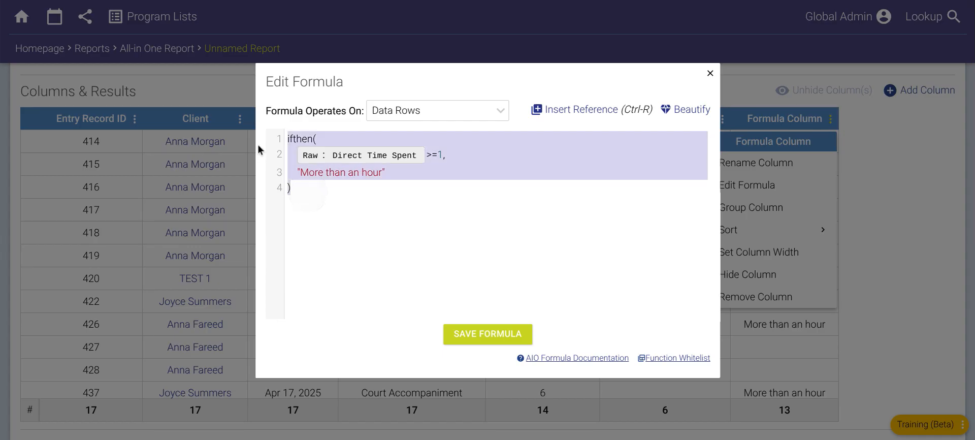
{"action": "key", "text": "BackSpace"}
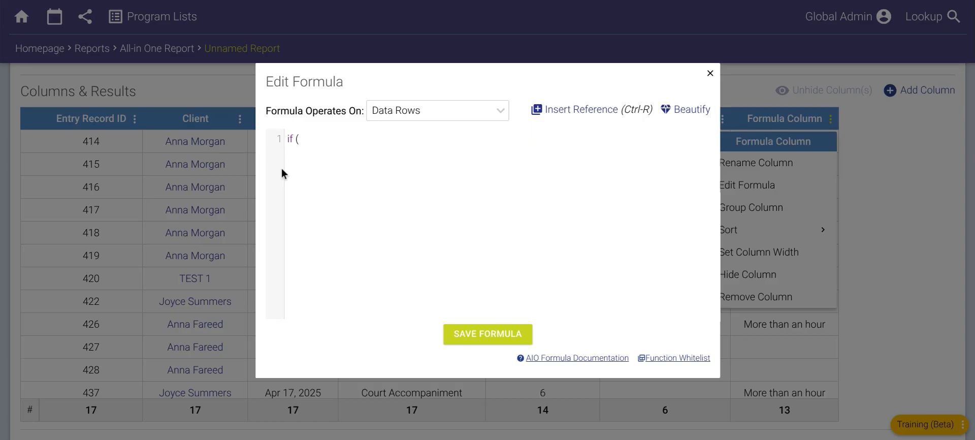
{"action": "left_click", "coordinate": [411, 112]}
{"action": "left_click", "coordinate": [559, 109]}
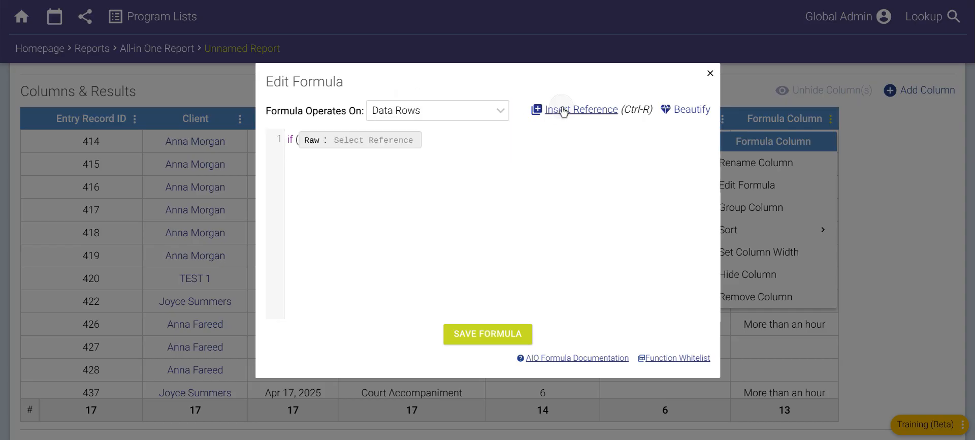
{"action": "left_click", "coordinate": [362, 145]}
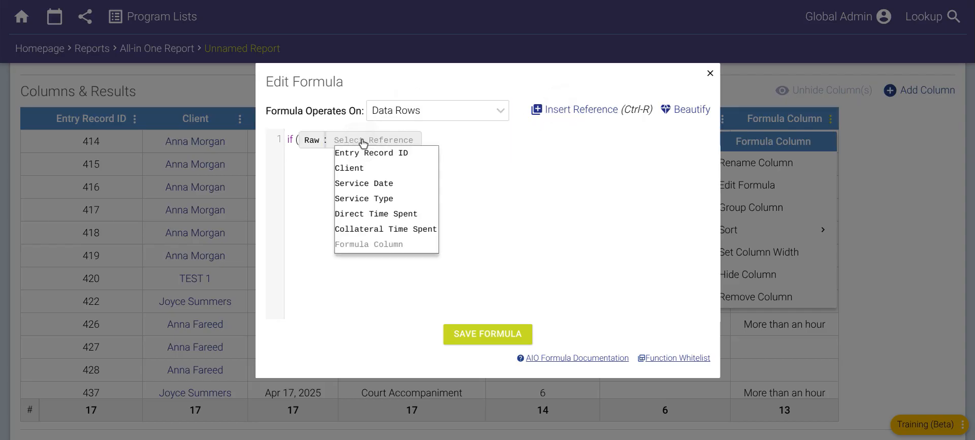
{"action": "left_click", "coordinate": [377, 215]}
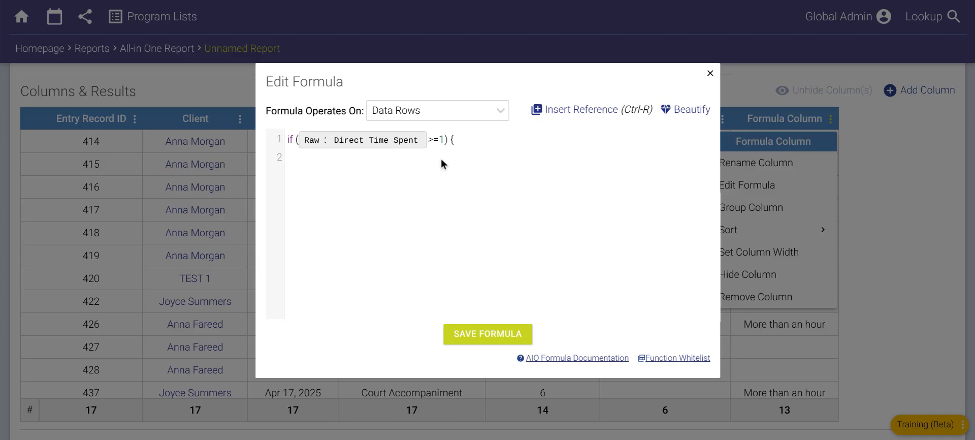
- Complete the if statement with the condition >=1 and have its branch return "more than an hour"
{"action": "type", "text": "return \"more than an hour\";"}
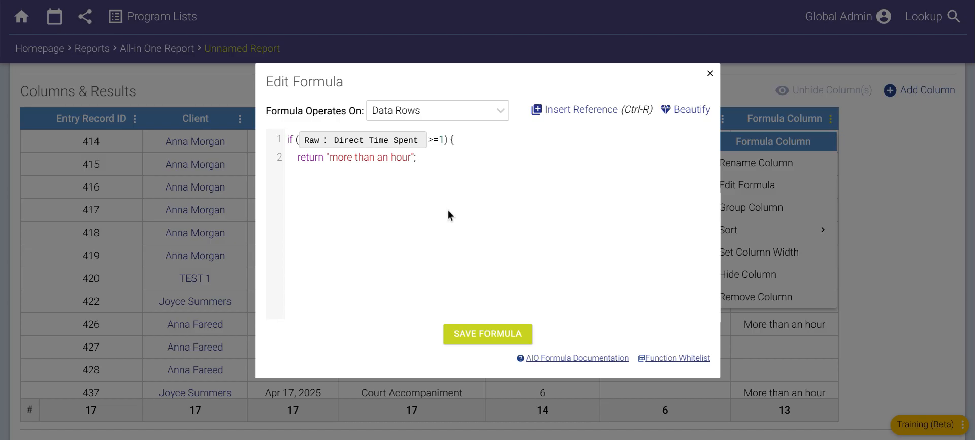
- Add an else if branch for raw Direct Time Spent <0 that returns "negative somehow????"
{"action": "key", "text": "Return"}
{"action": "type", "text": "}"}
{"action": "type", "text": "else if ("}
{"action": "left_click", "coordinate": [597, 111]}
{"action": "left_click", "coordinate": [404, 175]}
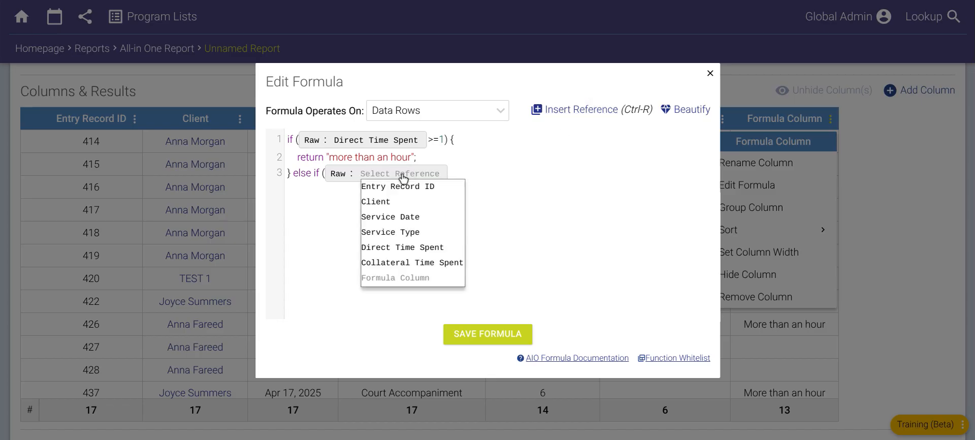
{"action": "left_click", "coordinate": [412, 246]}
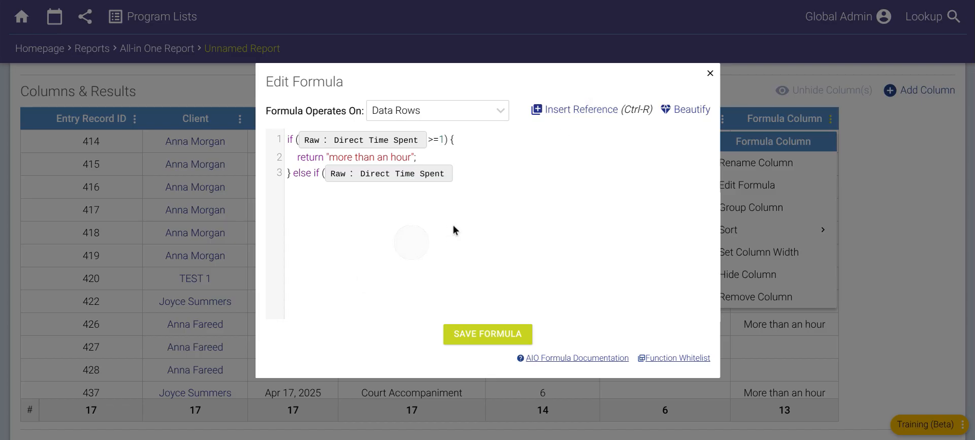
{"action": "type", "text": "<0) {   "}
{"action": "type", "text": "return \""}
{"action": "type", "text": "negative somehow"}
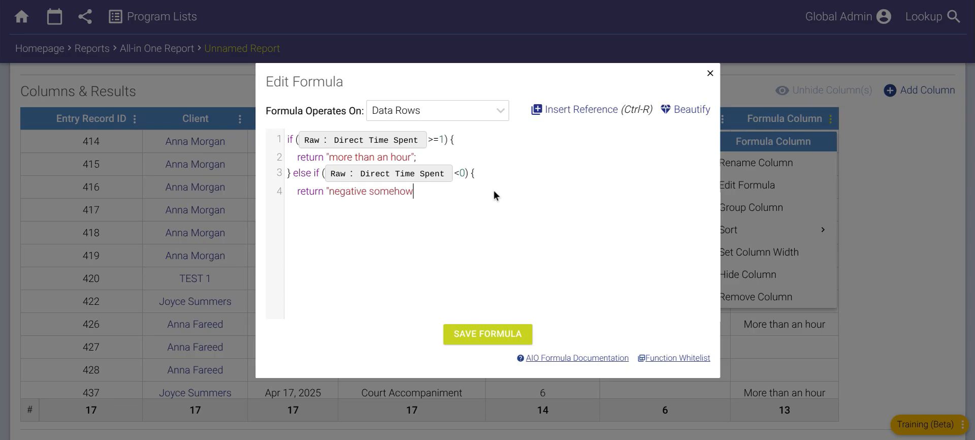
{"action": "type", "text": "????\";"}
- Add a final else branch that returns the text "between 0 and 1"
{"action": "key", "text": "Return"}
{"action": "type", "text": "}"}
{"action": "type", "text": " lse"}
{"action": "key", "text": "BackSpace"}
{"action": "key", "text": "BackSpace"}
{"action": "key", "text": "BackSpace"}
{"action": "key", "text": "BackSpace"}
{"action": "type", "text": "else {"}
{"action": "key", "text": "Return"}
{"action": "type", "text": "return "}
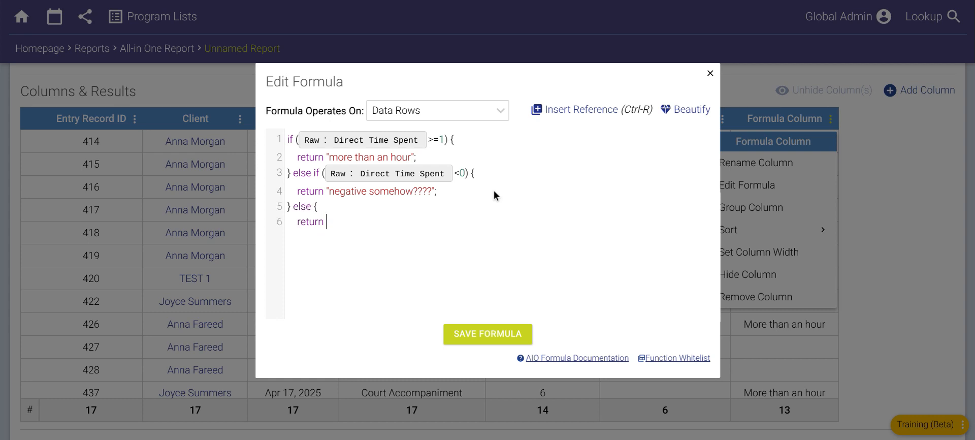
{"action": "type", "text": "\"between 0 and 1"}
- Change the first condition to >1, finish the else branch's closing quote and brace, and save the formula
{"action": "left_click", "coordinate": [439, 139]}
{"action": "key", "text": "BackSpace"}
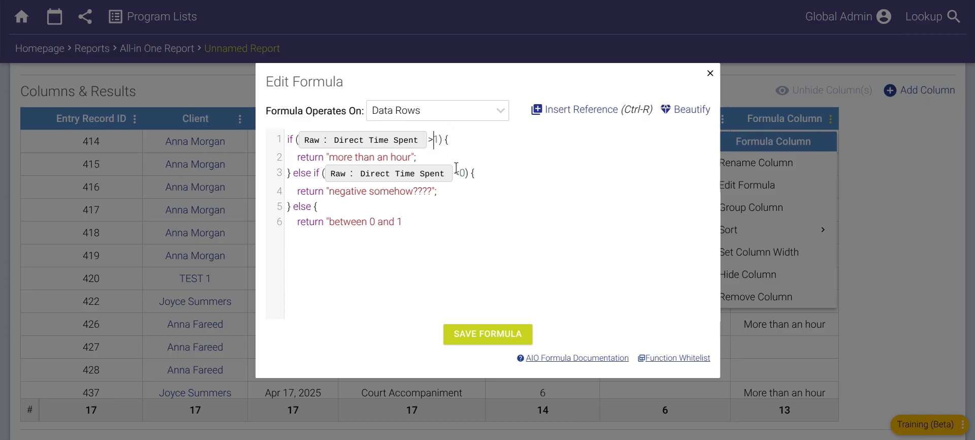
{"action": "key", "text": "Down"}
{"action": "type", "text": "\"; "}
{"action": "type", "text": "}"}
{"action": "left_click", "coordinate": [498, 342]}
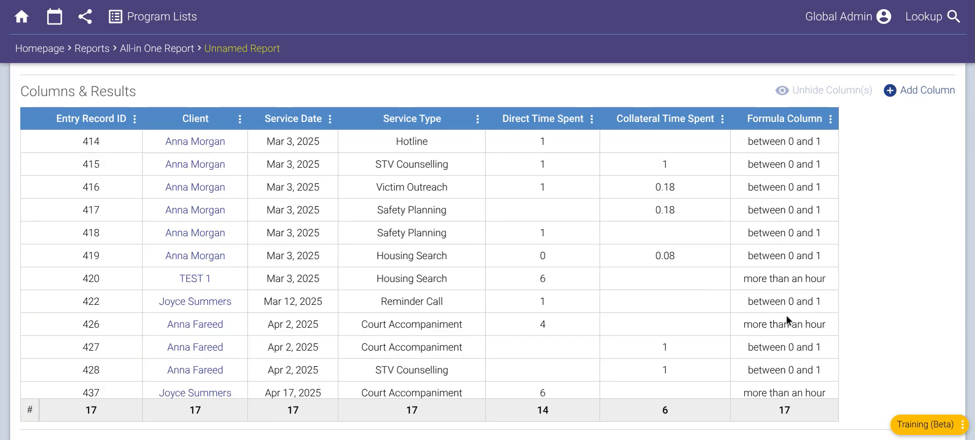
- Reopen the formula and insert a nested if inside the >1 branch testing whether raw Service Type ==4
{"action": "left_click", "coordinate": [831, 119]}
{"action": "left_click", "coordinate": [766, 184]}
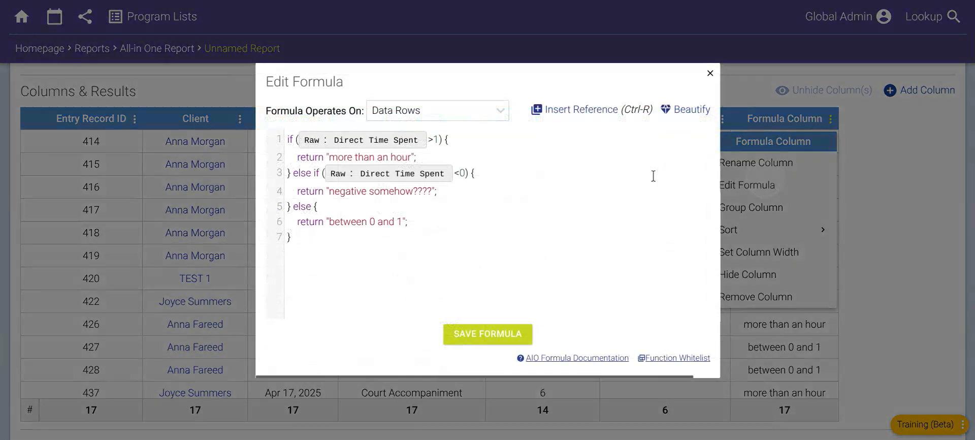
{"action": "left_click", "coordinate": [308, 243]}
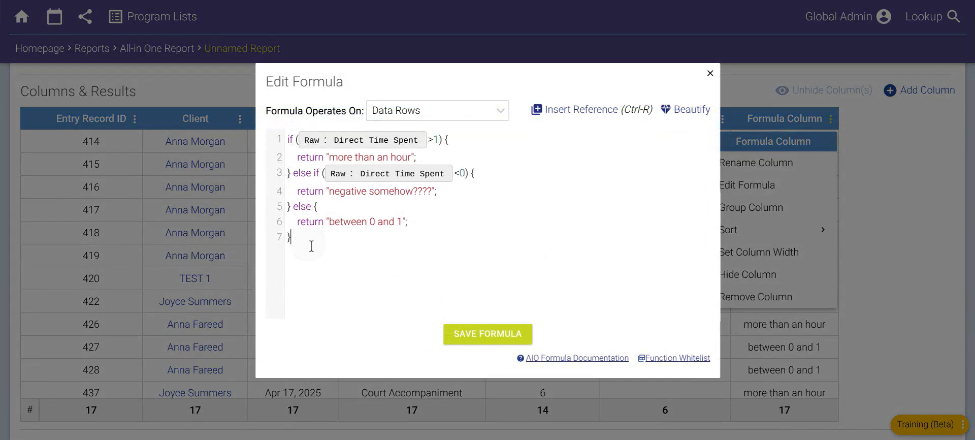
{"action": "left_click", "coordinate": [430, 220]}
{"action": "left_click", "coordinate": [337, 214]}
{"action": "left_click", "coordinate": [485, 142]}
{"action": "key", "text": "Return"}
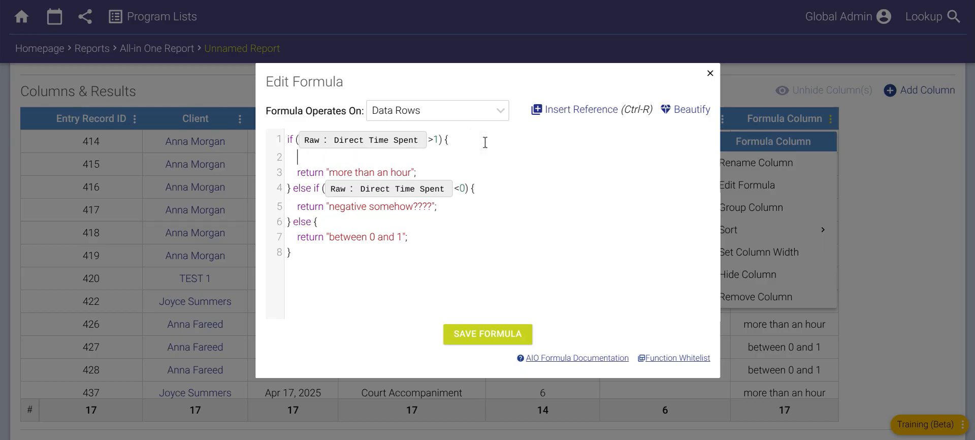
{"action": "type", "text": "if ("}
{"action": "left_click", "coordinate": [557, 111]}
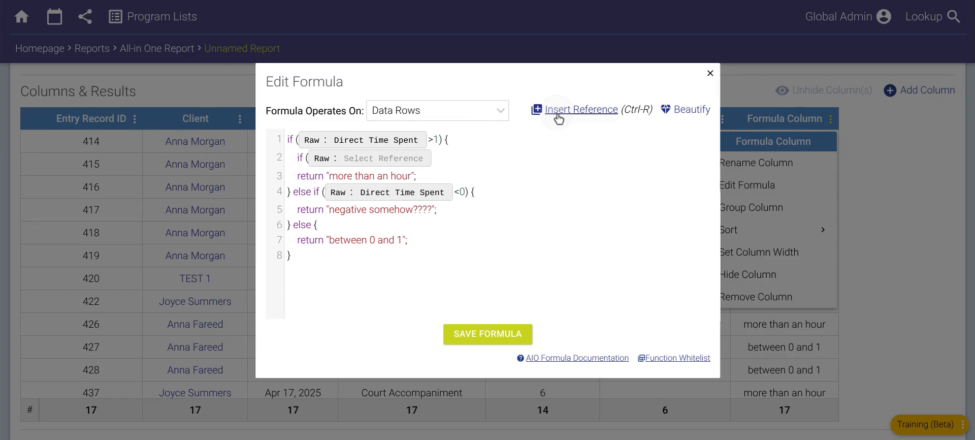
{"action": "left_click", "coordinate": [402, 158]}
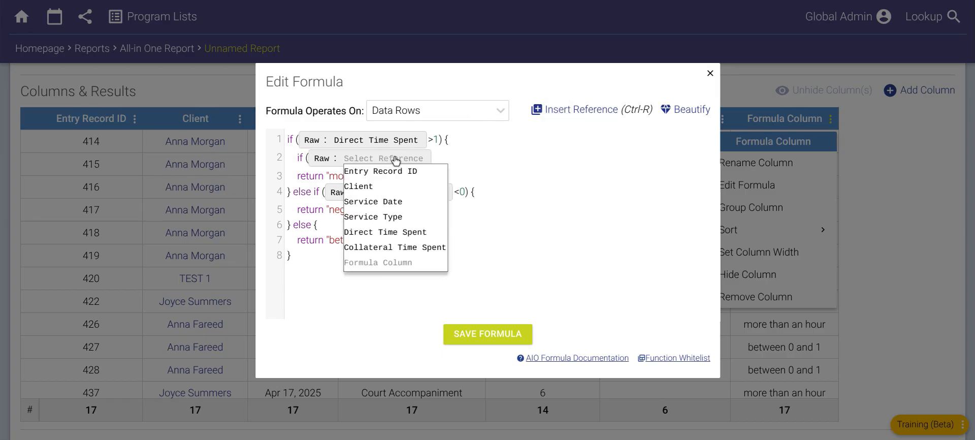
{"action": "left_click", "coordinate": [392, 216]}
{"action": "type", "text": "=="}
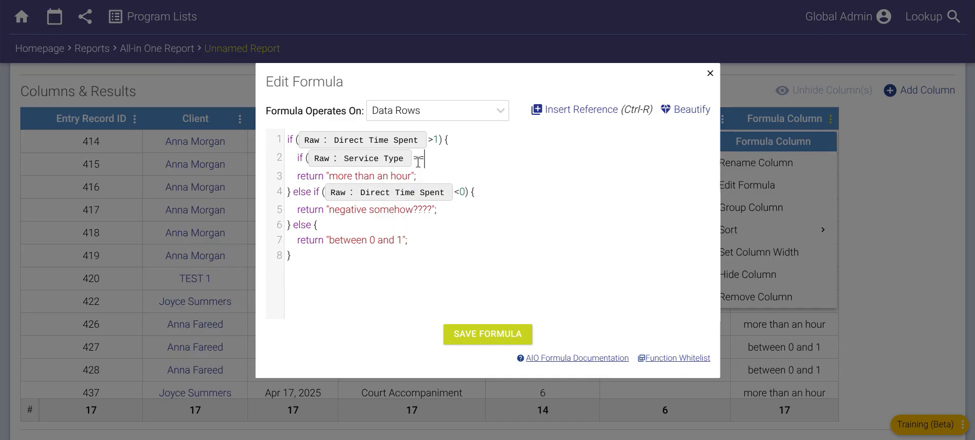
{"action": "type", "text": "4) {"}
- Make the nested Service Type test return "More than an hour is normal"
{"action": "key", "text": "Return"}
{"action": "type", "text": "return \"M"}
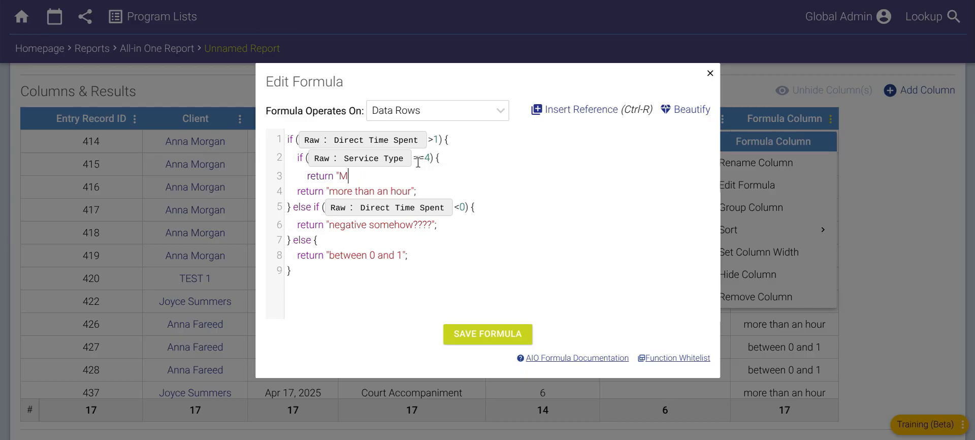
{"action": "type", "text": "ore than an hour is or"}
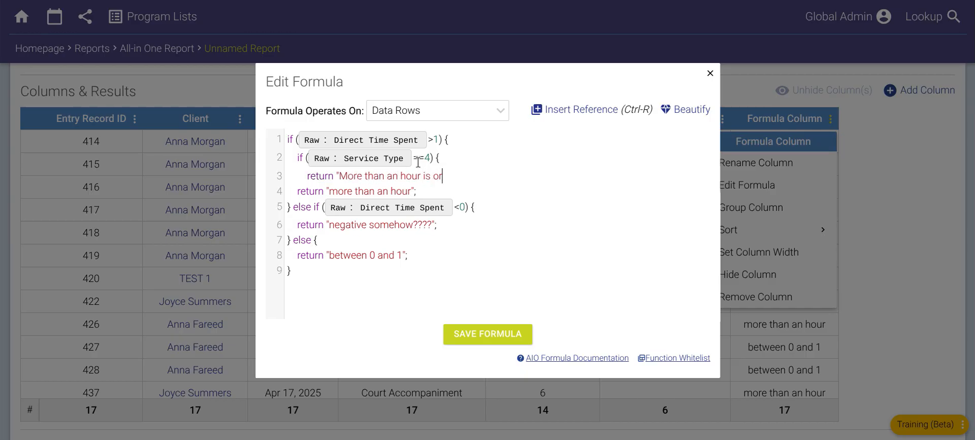
{"action": "key", "text": "BackSpace"}
{"action": "key", "text": "BackSpace"}
{"action": "type", "text": "normal\";"}
{"action": "key", "text": "Return"}
- Wrap the existing return line in an else branch of the nested if, changing its text to "more than an hour is not normal"
{"action": "type", "text": "} e"}
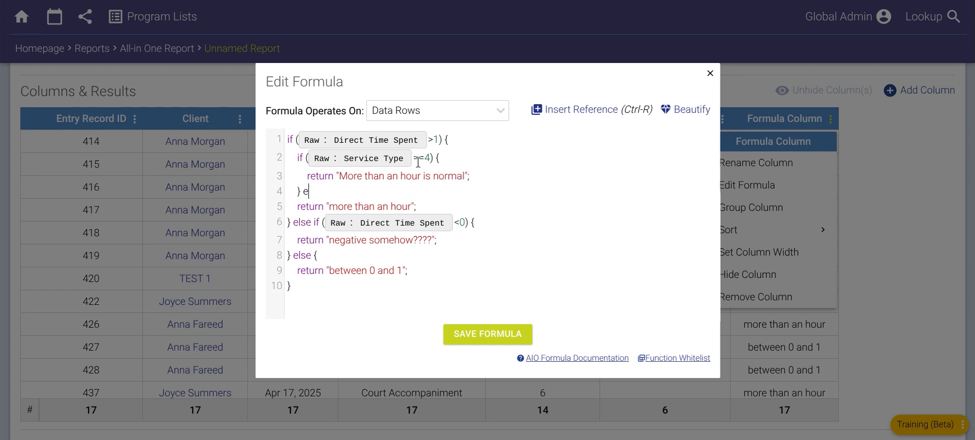
{"action": "type", "text": "lse {"}
{"action": "key", "text": "Tab"}
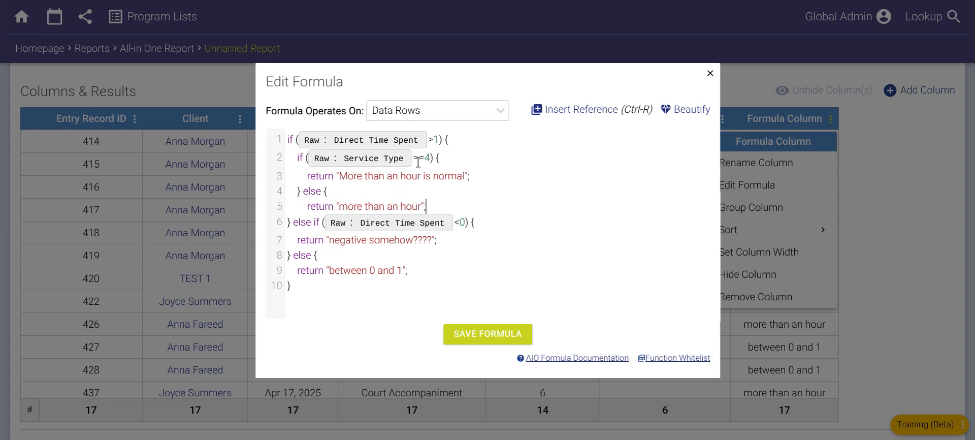
{"action": "type", "text": "is not  normal"}
{"action": "key", "text": "End"}
{"action": "key", "text": "Return"}
{"action": "type", "text": "}"}
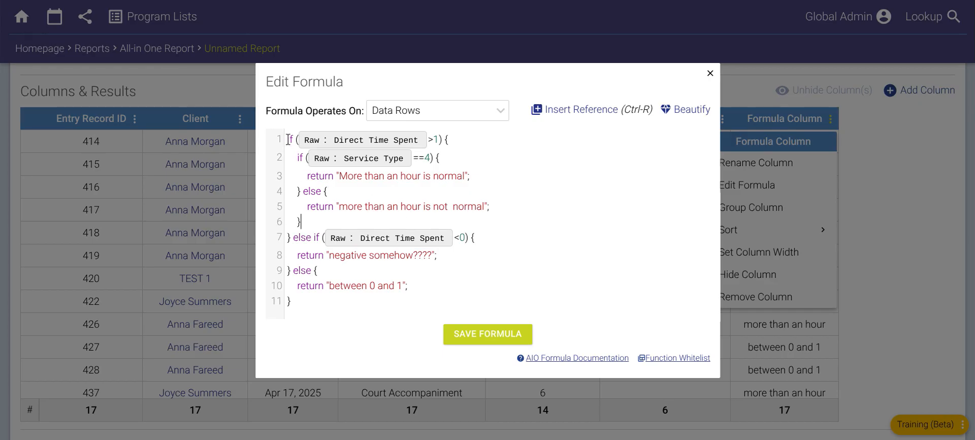
- Add the comment "//counseling is okay to have more than an hour" above the Service Type test and save the formula
{"action": "left_click", "coordinate": [288, 157]}
{"action": "key", "text": "Return"}
{"action": "key", "text": "Up"}
{"action": "type", "text": "//"}
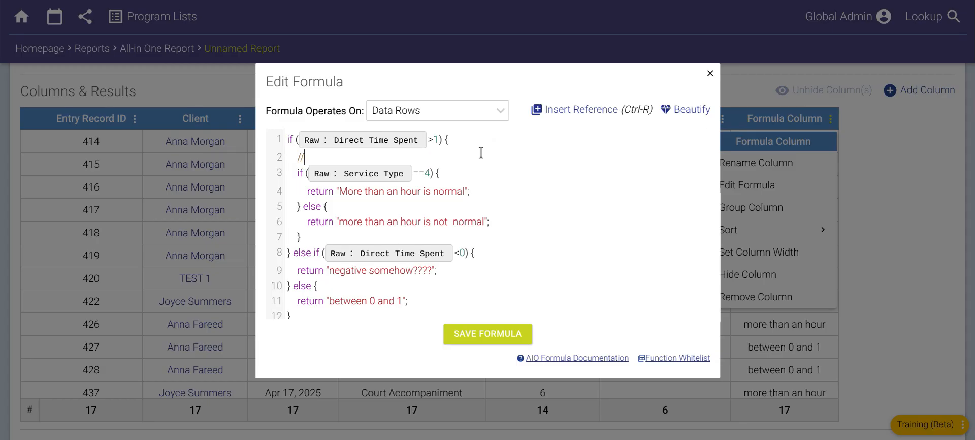
{"action": "type", "text": "counseling is okay to have mor"}
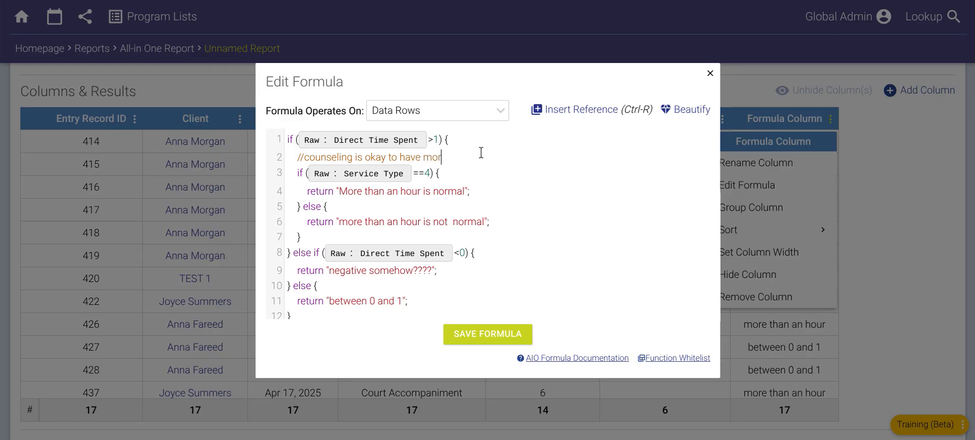
{"action": "type", "text": "e than an hour"}
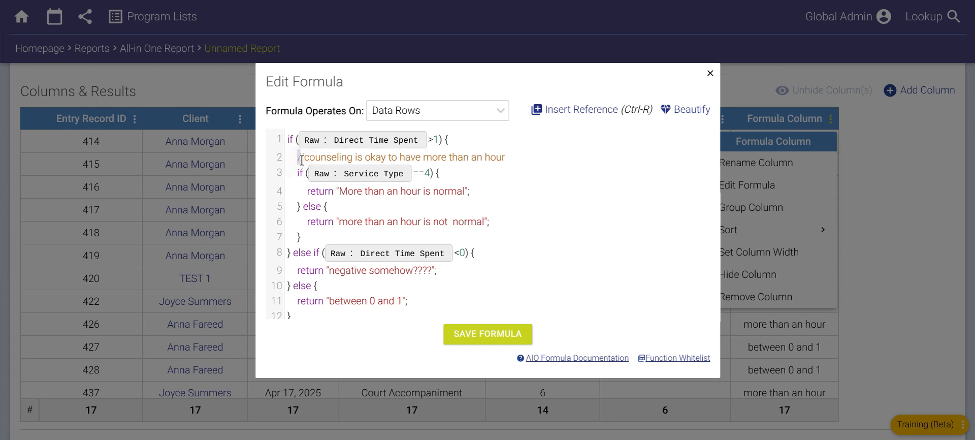
{"action": "left_click_drag", "start_coordinate": [297, 158], "coordinate": [304, 160]}
{"action": "left_click_drag", "start_coordinate": [308, 159], "coordinate": [505, 159]}
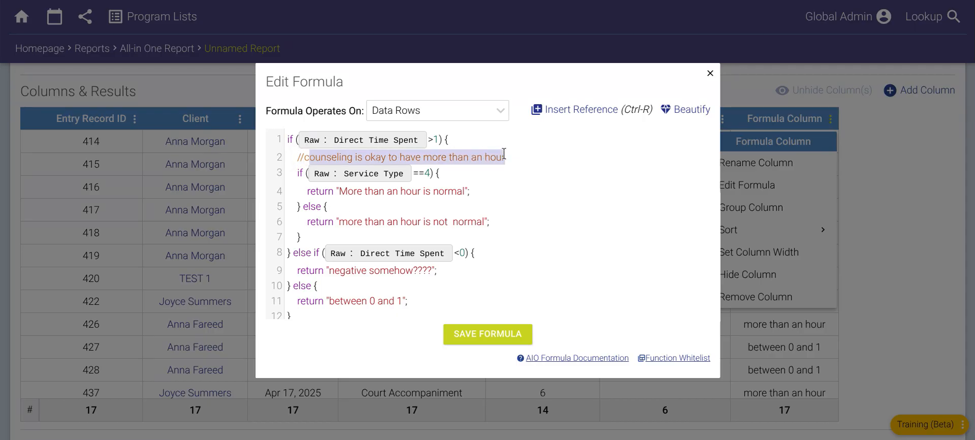
{"action": "left_click", "coordinate": [469, 157]}
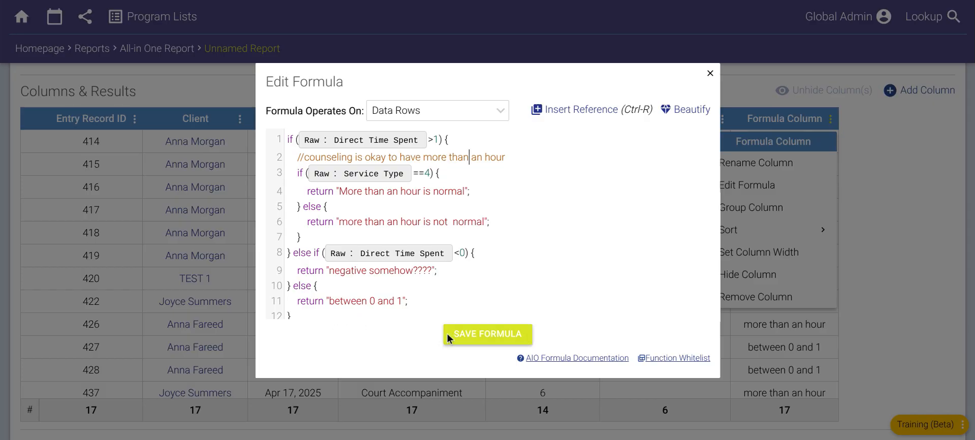
{"action": "left_click", "coordinate": [473, 337]}
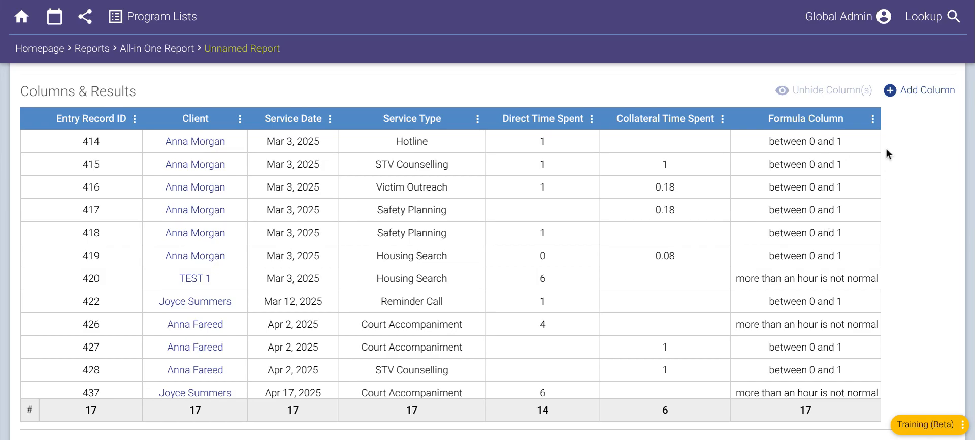
- Open the existing formula column's code to review its nested if structure, and close it without changes
{"action": "left_click", "coordinate": [873, 120]}
{"action": "left_click", "coordinate": [798, 184]}
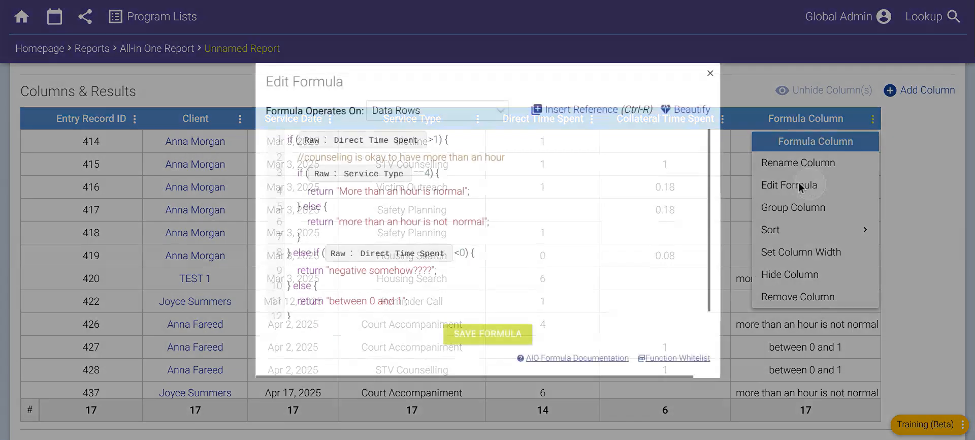
{"action": "left_click", "coordinate": [482, 142]}
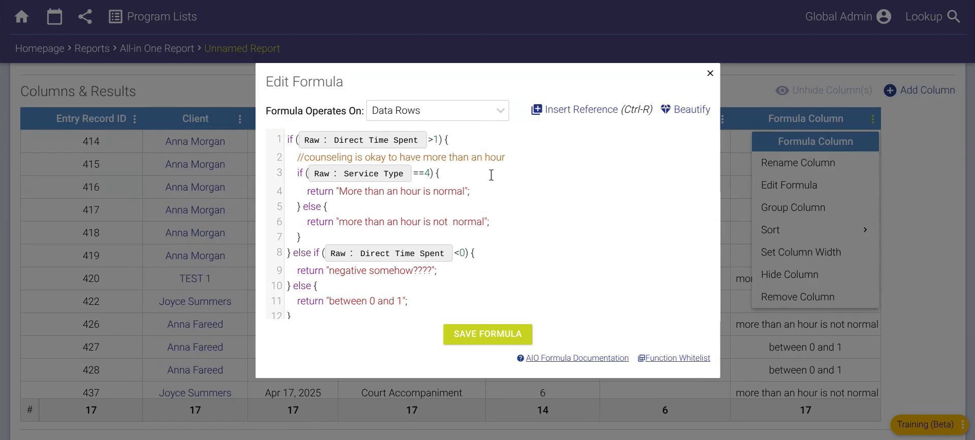
{"action": "left_click", "coordinate": [742, 90]}
- Add a second formula column and start its formula with an ifthen testing whether raw Direct Time Spent is >1
{"action": "left_click", "coordinate": [921, 95]}
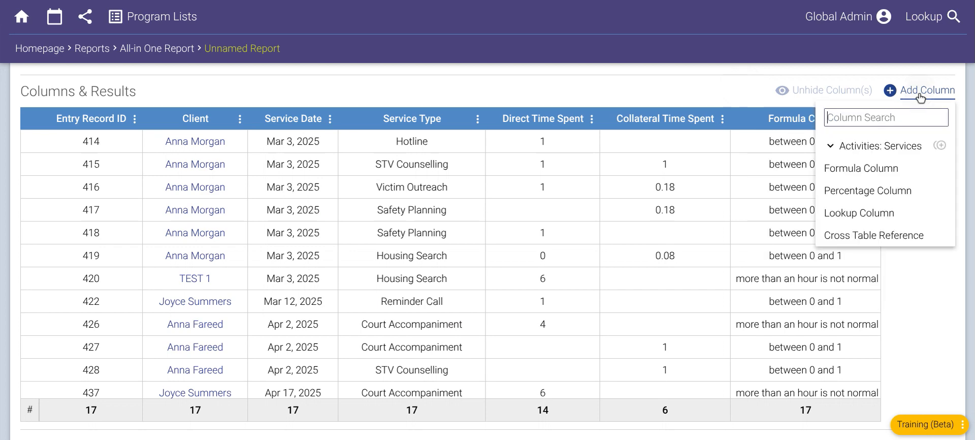
{"action": "left_click", "coordinate": [861, 168]}
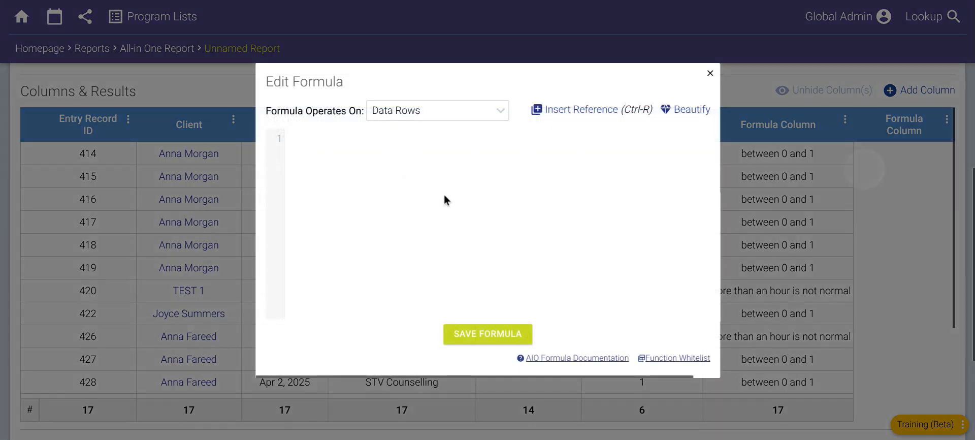
{"action": "type", "text": "ifthen("}
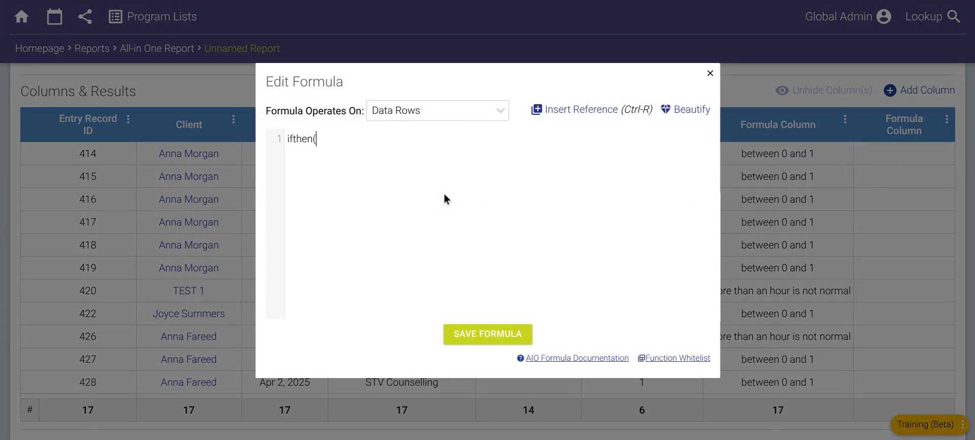
{"action": "left_click", "coordinate": [560, 113]}
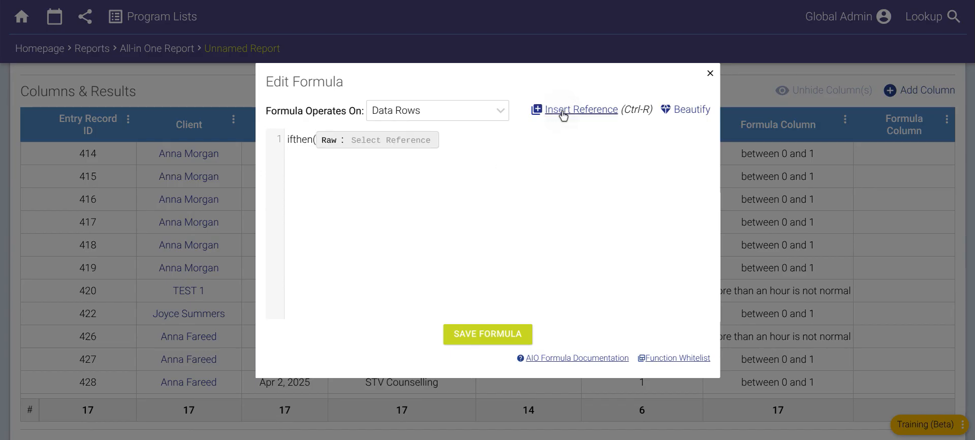
{"action": "left_click", "coordinate": [369, 147]}
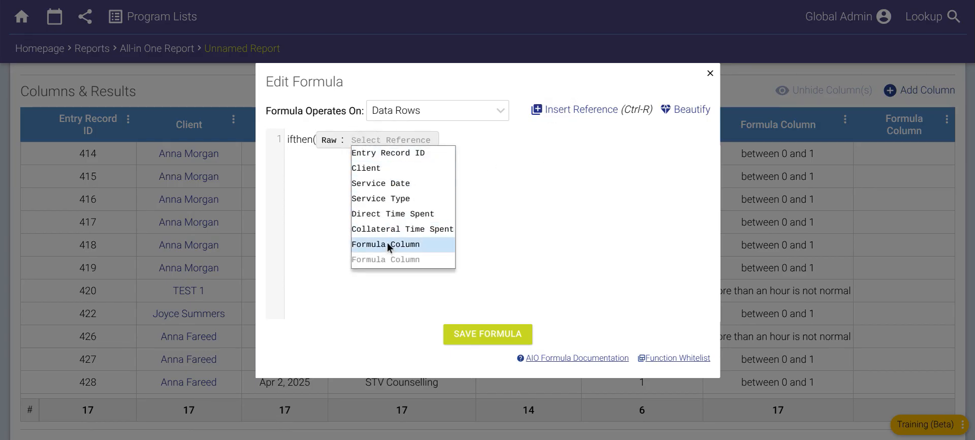
{"action": "left_click", "coordinate": [382, 216]}
{"action": "type", "text": ">1,"}
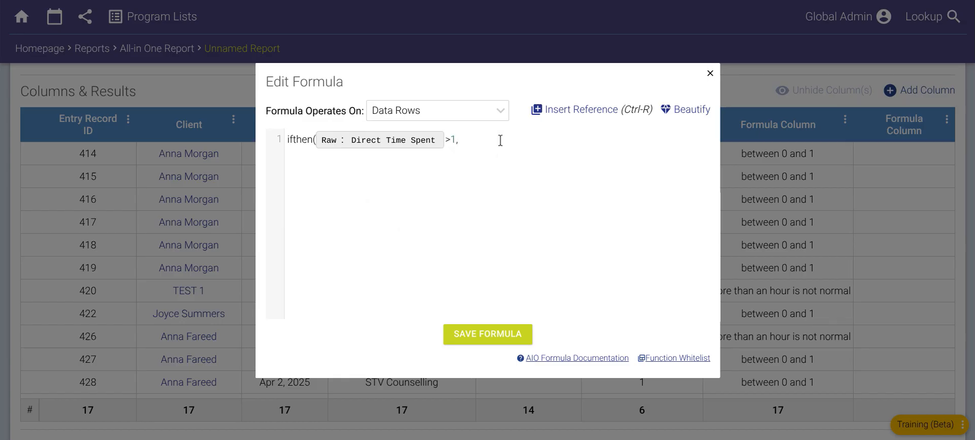
{"action": "type", "text": "ifthen("}
- Nest a second ifthen as the true result, testing raw Collateral Time Spent >1 and returning "both more"
{"action": "left_click", "coordinate": [584, 114]}
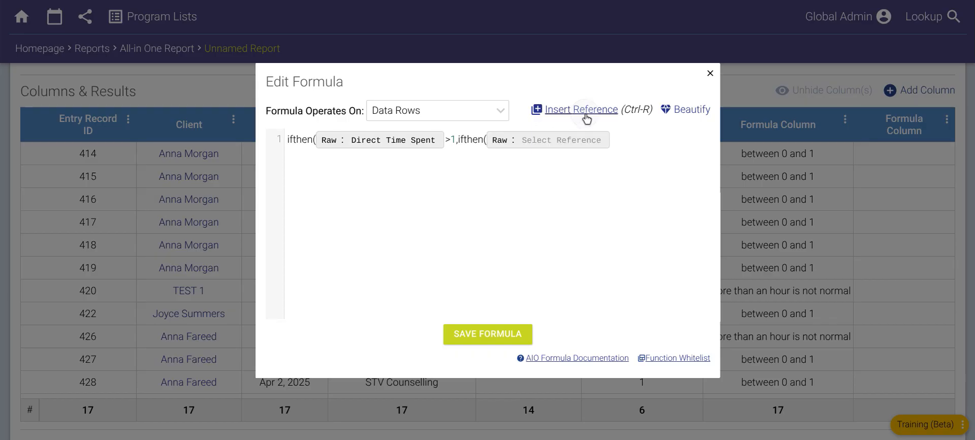
{"action": "left_click", "coordinate": [571, 136]}
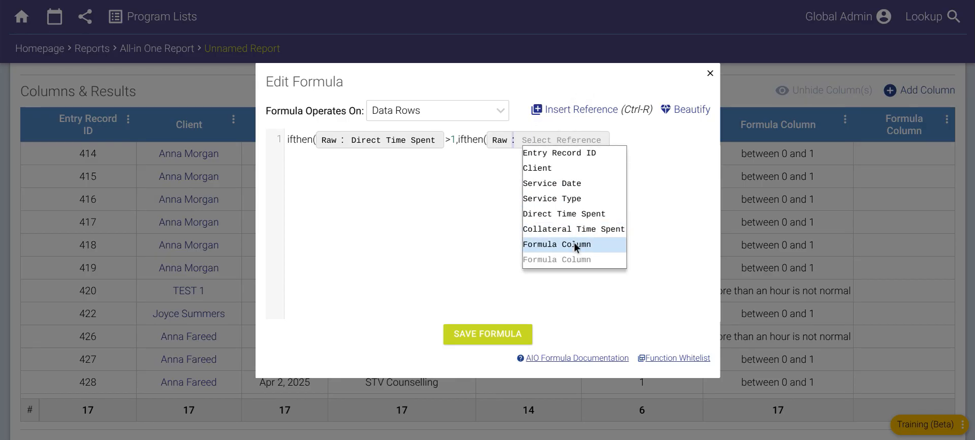
{"action": "left_click", "coordinate": [576, 229]}
{"action": "type", "text": ">"}
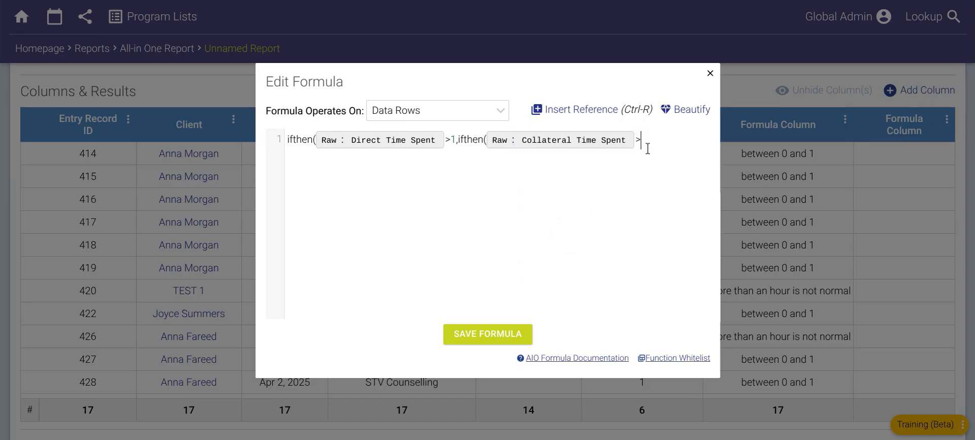
{"action": "type", "text": "1,\"both more\"),"}
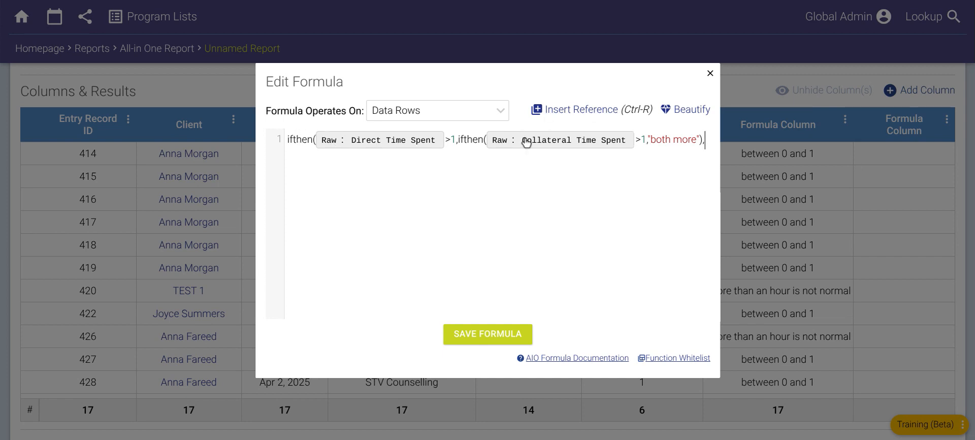
- Beautify the formula, add "direct less" as the outer ifthen's false result, close the parenthesis, and save it
{"action": "left_click", "coordinate": [684, 111]}
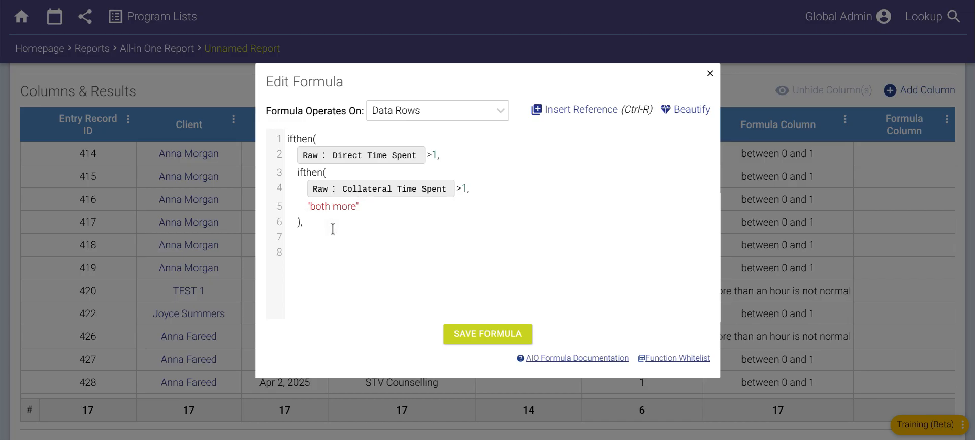
{"action": "type", "text": "direct less\""}
{"action": "key", "text": "BackSpace"}
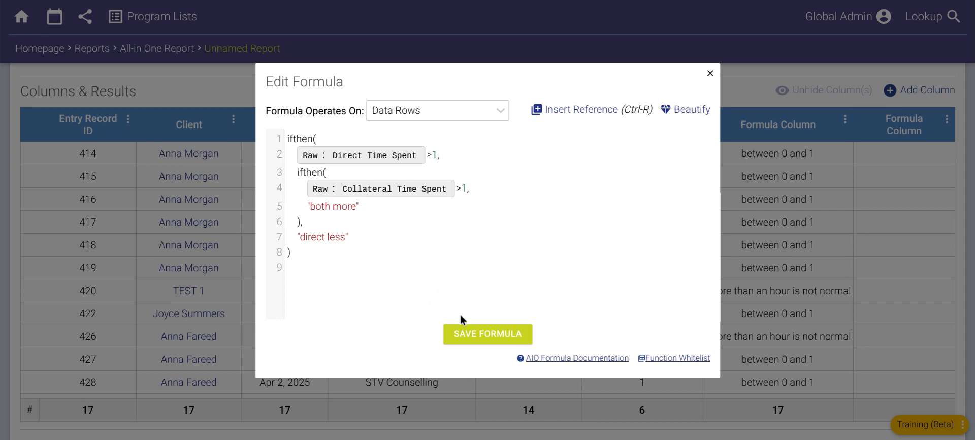
{"action": "left_click", "coordinate": [463, 331]}
- Reopen the second formula column's code, remove the comma after the nested ifthen's closing parenthesis, and save
{"action": "left_click", "coordinate": [947, 122]}
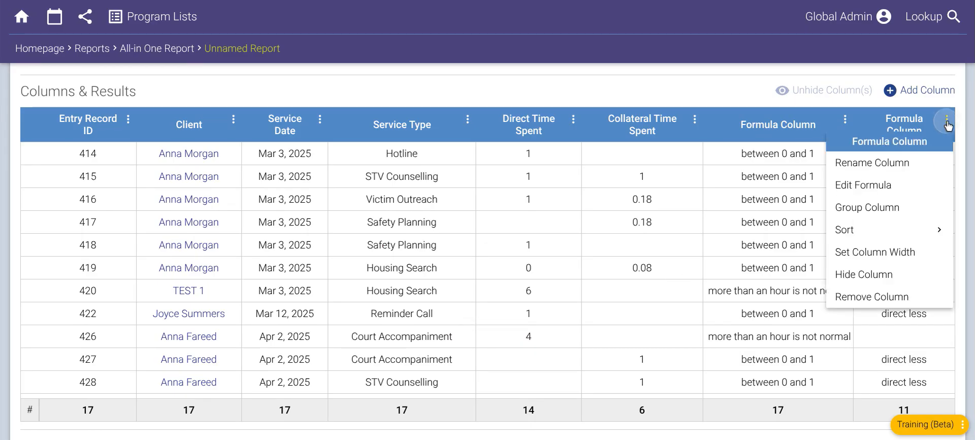
{"action": "left_click", "coordinate": [879, 185]}
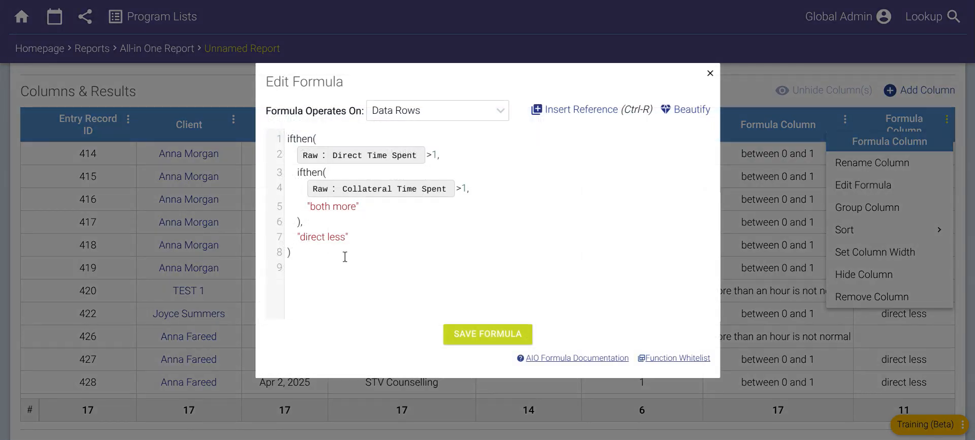
{"action": "left_click", "coordinate": [324, 222]}
{"action": "left_click", "coordinate": [514, 336]}
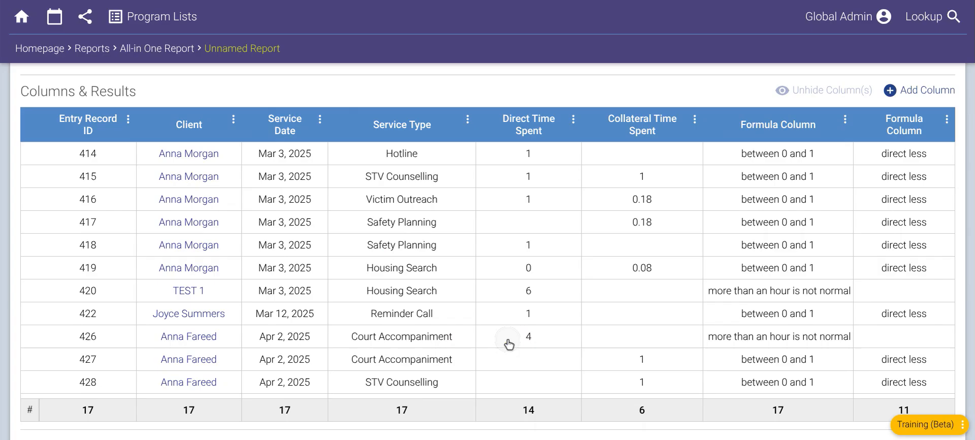
- Read the Report Status section for the formula's parse error and the line it points to
{"action": "scroll", "coordinate": [621, 111], "scroll_direction": "up", "scroll_amount": 7}
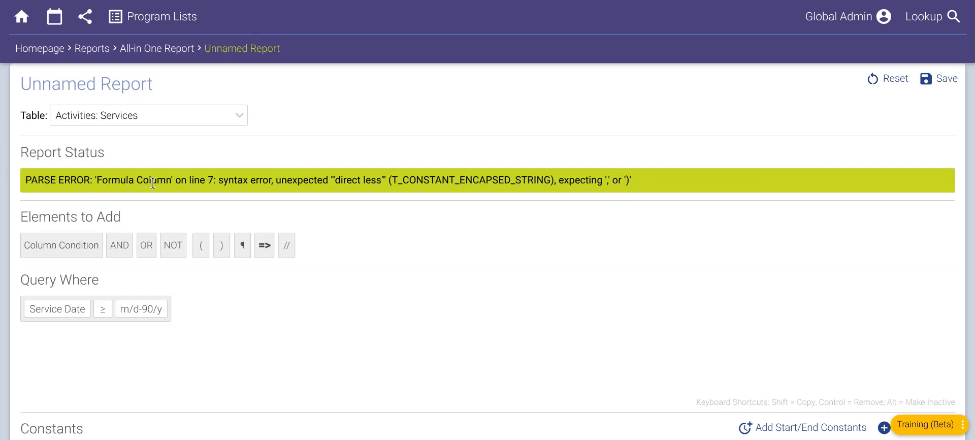
{"action": "scroll", "coordinate": [433, 235], "scroll_direction": "down", "scroll_amount": 4}
{"action": "scroll", "coordinate": [513, 214], "scroll_direction": "up", "scroll_amount": 4}
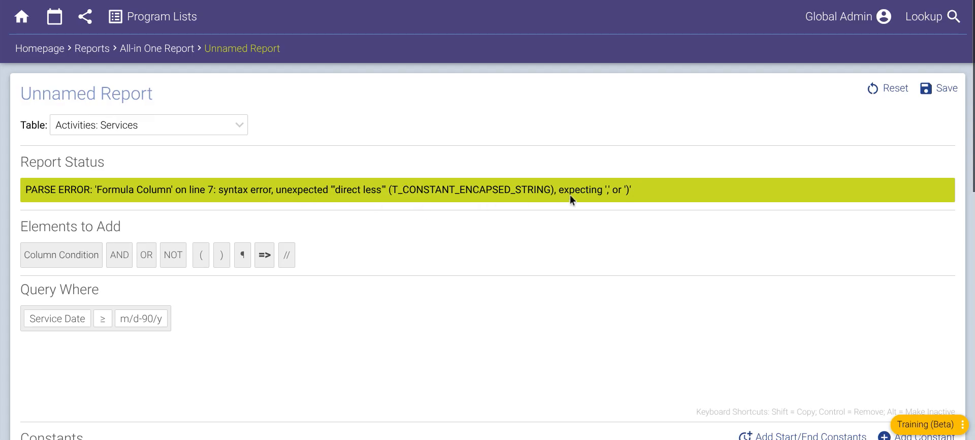
{"action": "scroll", "coordinate": [745, 198], "scroll_direction": "down", "scroll_amount": 6}
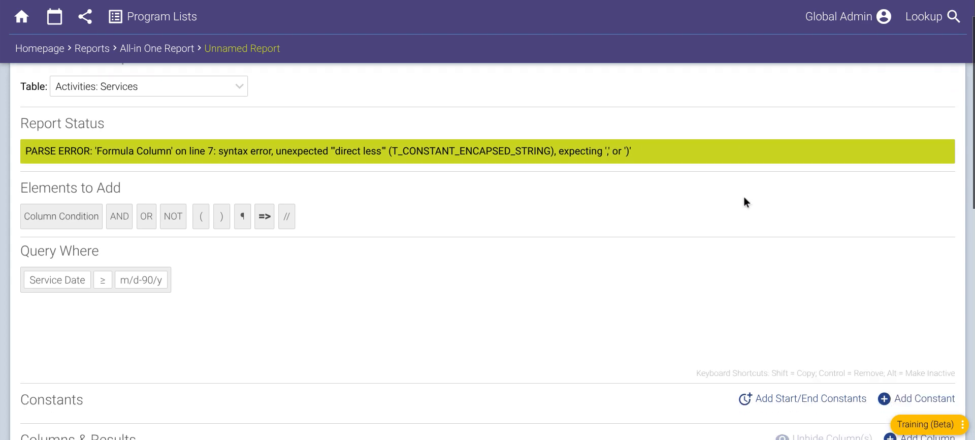
{"action": "scroll", "coordinate": [759, 170], "scroll_direction": "up", "scroll_amount": 6}
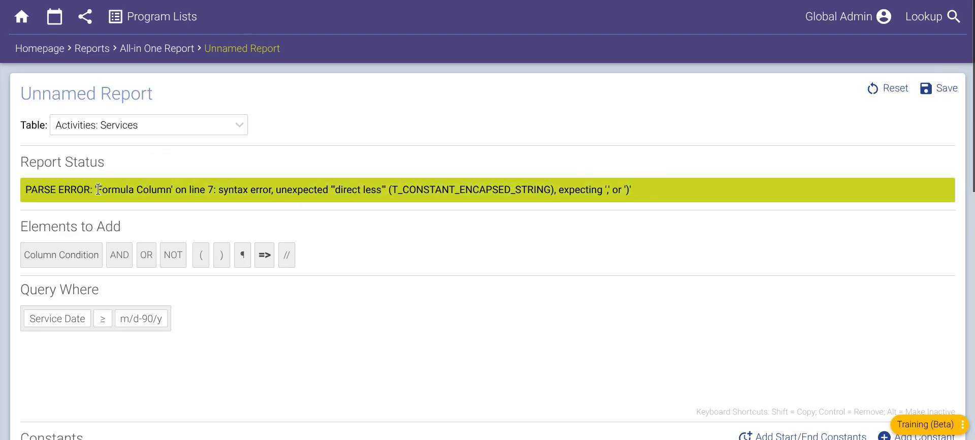
{"action": "scroll", "coordinate": [526, 204], "scroll_direction": "down", "scroll_amount": 4}
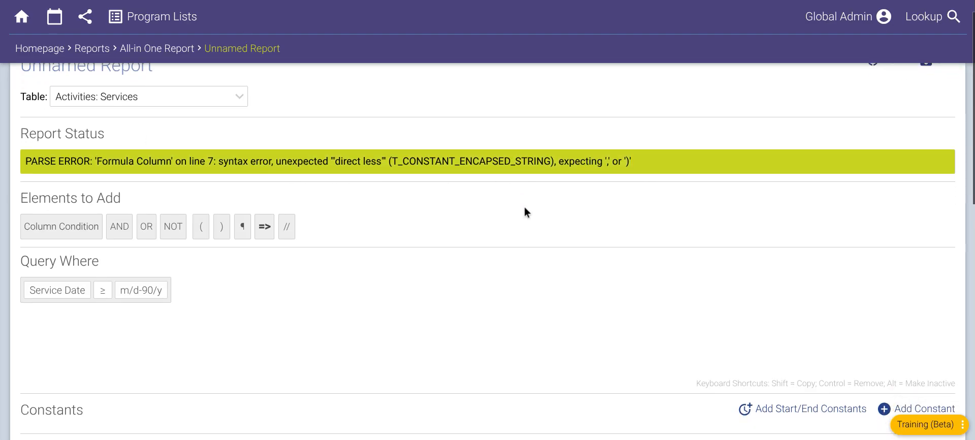
{"action": "scroll", "coordinate": [530, 198], "scroll_direction": "down", "scroll_amount": 3}
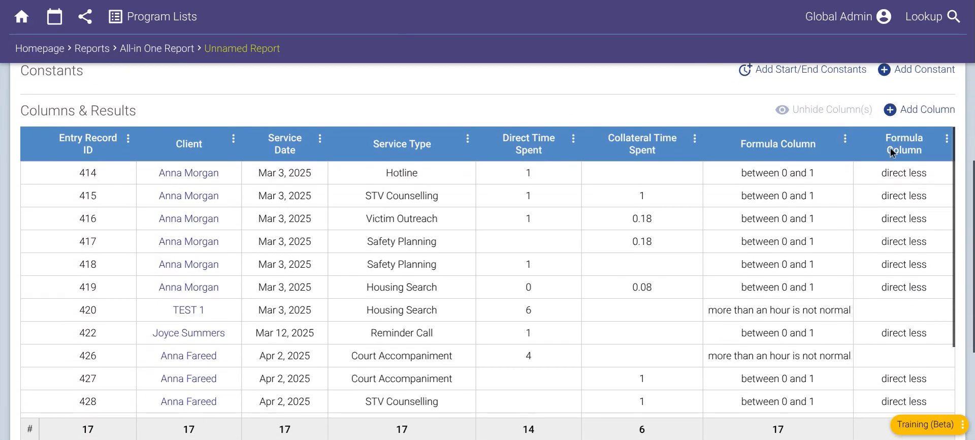
- Restore the comma after the nested ifthen's closing parenthesis on line 6 and save the formula
{"action": "left_click", "coordinate": [947, 139]}
{"action": "left_click", "coordinate": [874, 205]}
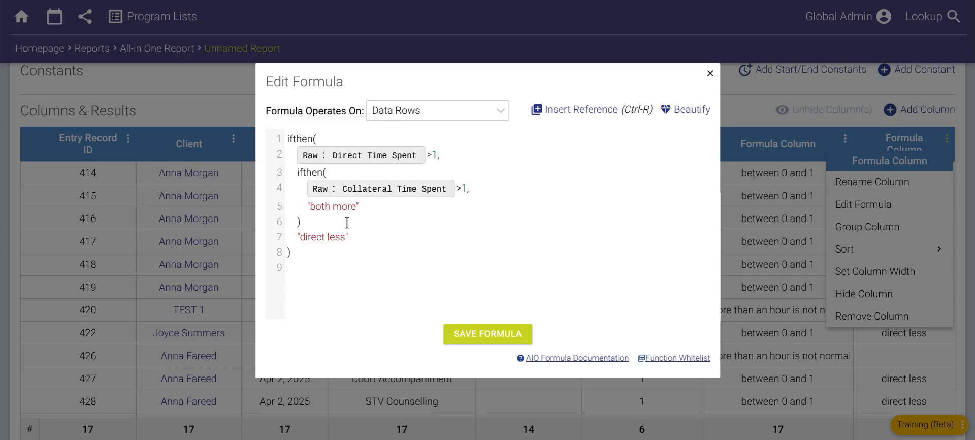
{"action": "left_click", "coordinate": [334, 222]}
{"action": "left_click_drag", "start_coordinate": [309, 263], "coordinate": [295, 213]}
{"action": "left_click", "coordinate": [313, 222]}
{"action": "left_click_drag", "start_coordinate": [296, 252], "coordinate": [286, 145]}
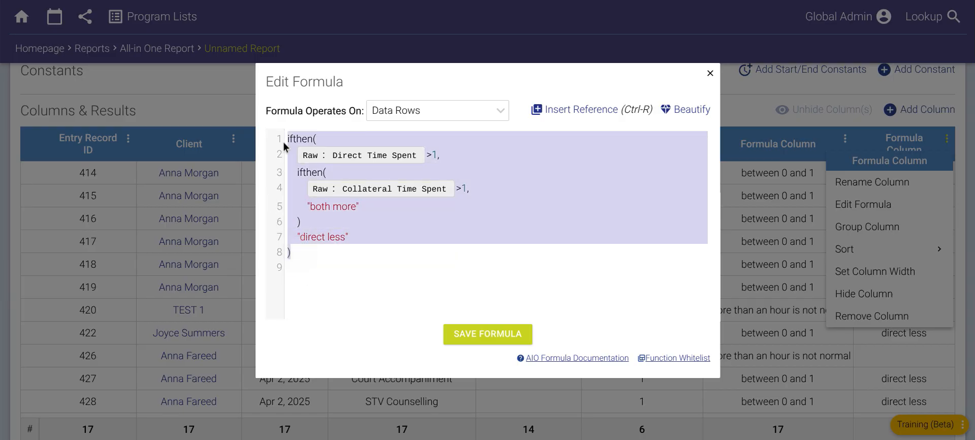
{"action": "left_click", "coordinate": [312, 225]}
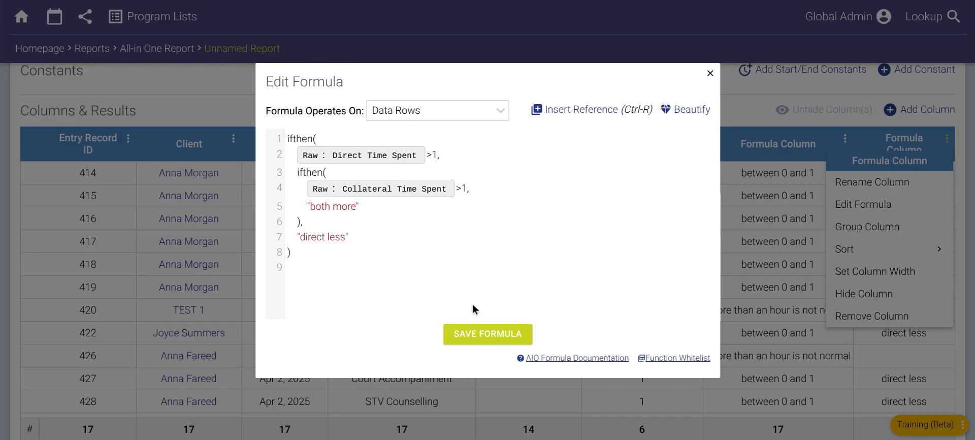
{"action": "left_click", "coordinate": [486, 331]}
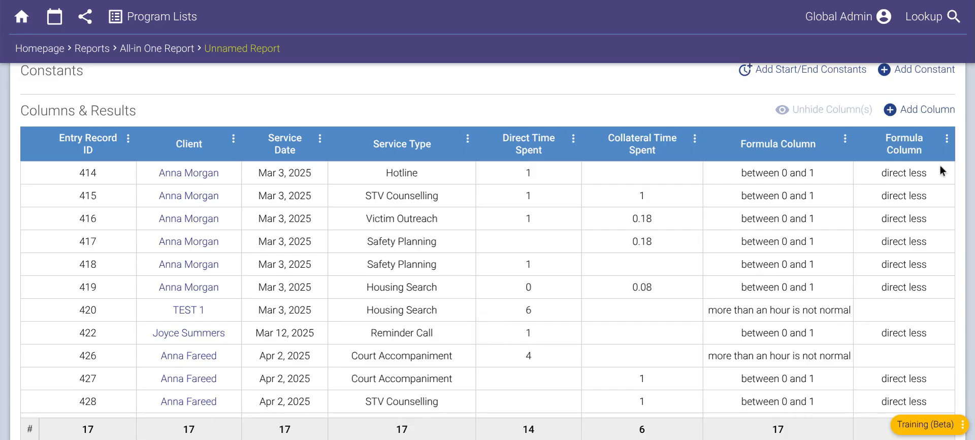
- Replace the nested ifthen's "both more" result with "#ffab21" in the second formula column and save the formula
{"action": "scroll", "coordinate": [913, 198], "scroll_direction": "down", "scroll_amount": 1}
{"action": "scroll", "coordinate": [913, 196], "scroll_direction": "up", "scroll_amount": 1}
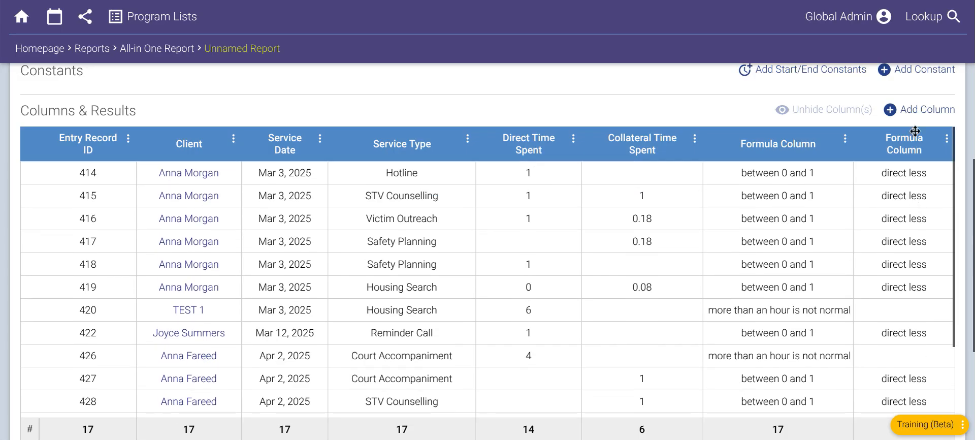
{"action": "scroll", "coordinate": [948, 122], "scroll_direction": "down", "scroll_amount": 1}
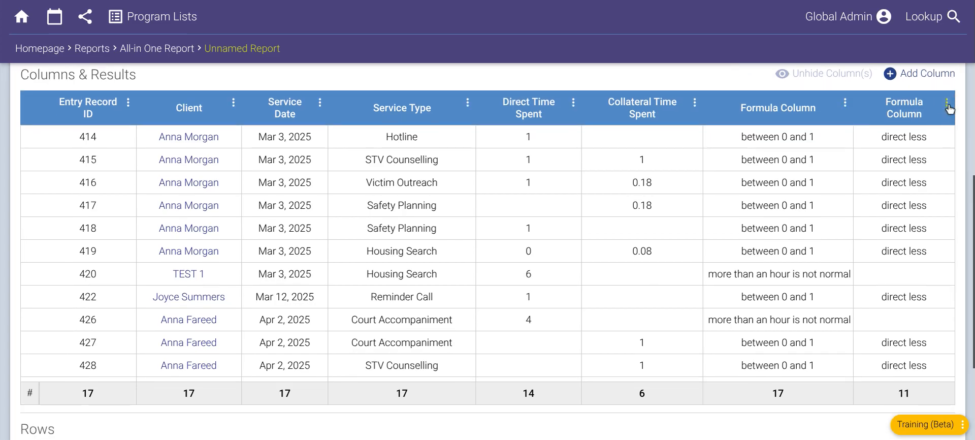
{"action": "left_click", "coordinate": [947, 102]}
{"action": "left_click", "coordinate": [873, 171]}
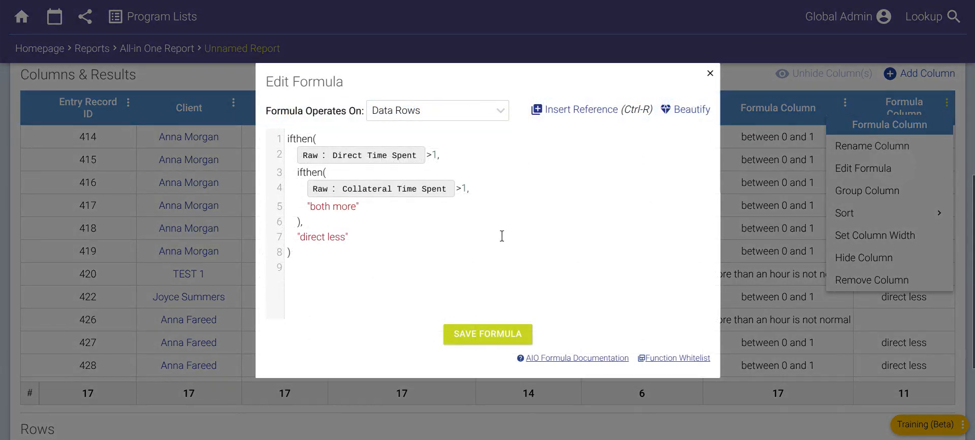
{"action": "left_click", "coordinate": [311, 207]}
{"action": "type", "text": "#ifasj"}
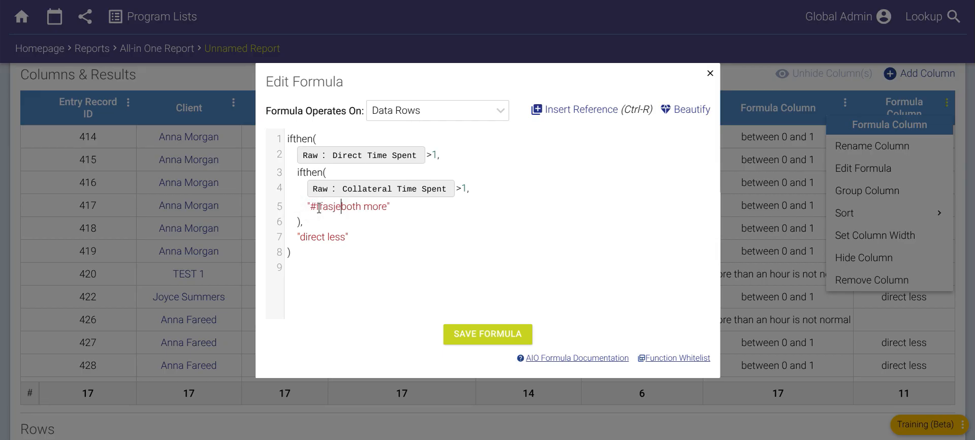
{"action": "key", "text": "BackSpace"}
{"action": "type", "text": "b21"}
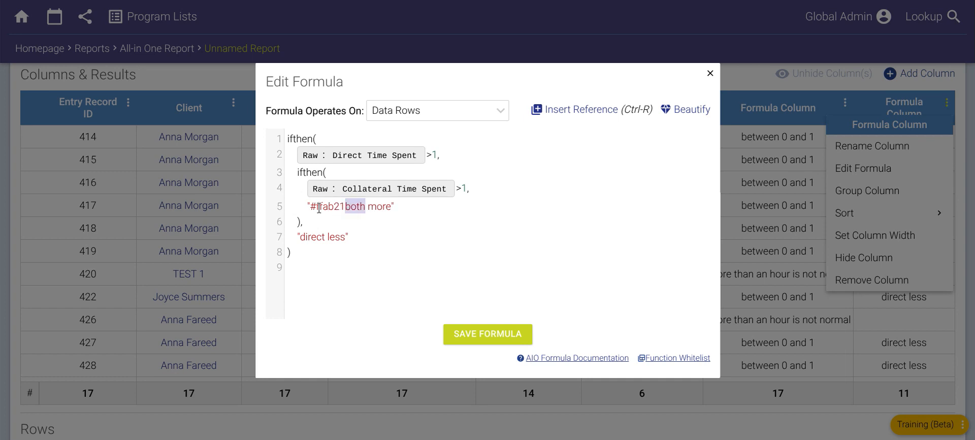
{"action": "key", "text": "ctrl+shift+Right"}
{"action": "key", "text": "BackSpace"}
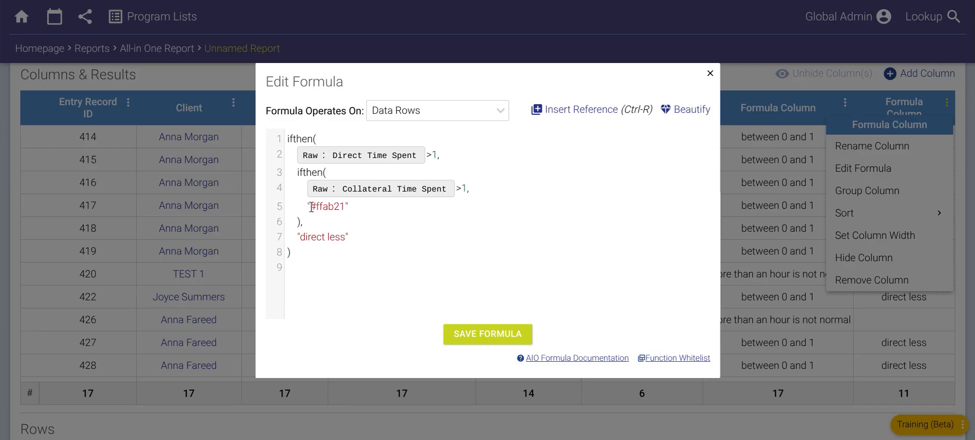
{"action": "left_click_drag", "start_coordinate": [309, 208], "coordinate": [346, 209]}
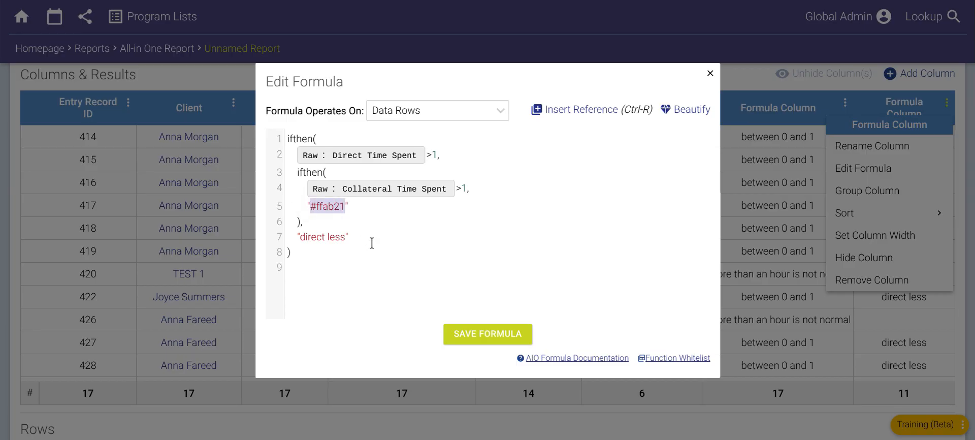
{"action": "left_click", "coordinate": [467, 329]}
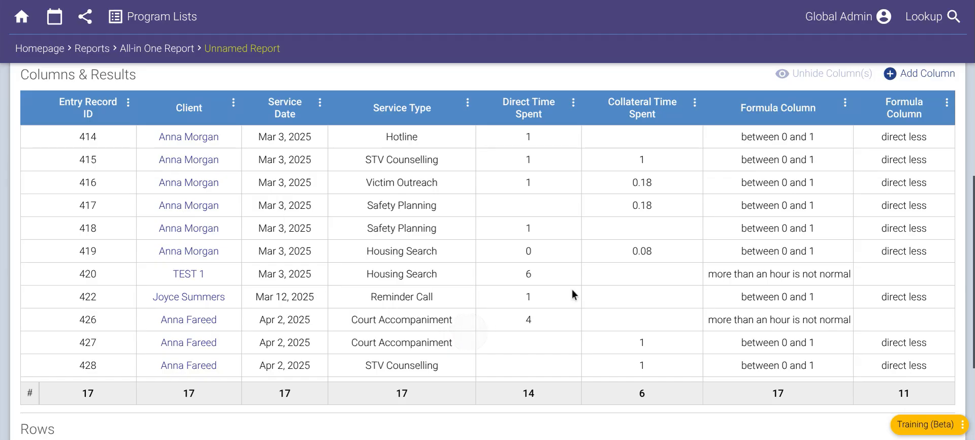
- Reopen the second formula column's code and copy the "#ffab21" result from line 5
{"action": "scroll", "coordinate": [869, 199], "scroll_direction": "down", "scroll_amount": 2}
{"action": "scroll", "coordinate": [870, 199], "scroll_direction": "up", "scroll_amount": 2}
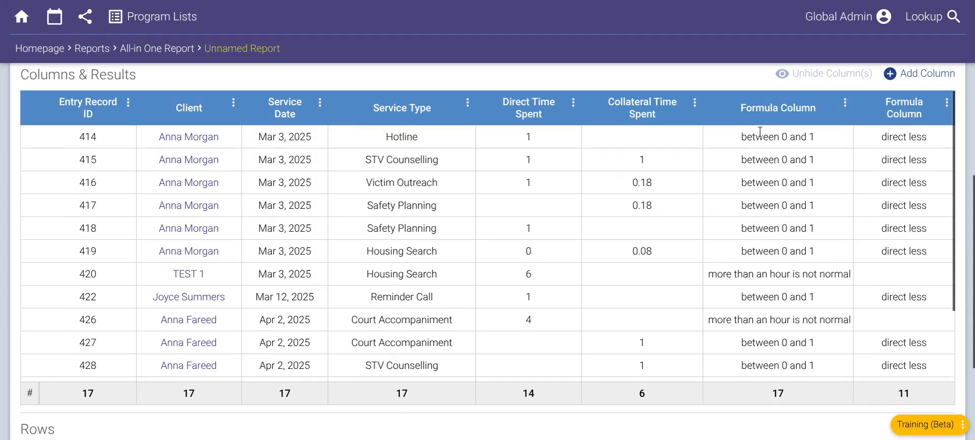
{"action": "scroll", "coordinate": [761, 134], "scroll_direction": "up", "scroll_amount": 8}
{"action": "scroll", "coordinate": [699, 176], "scroll_direction": "down", "scroll_amount": 5}
{"action": "scroll", "coordinate": [735, 171], "scroll_direction": "down", "scroll_amount": 5}
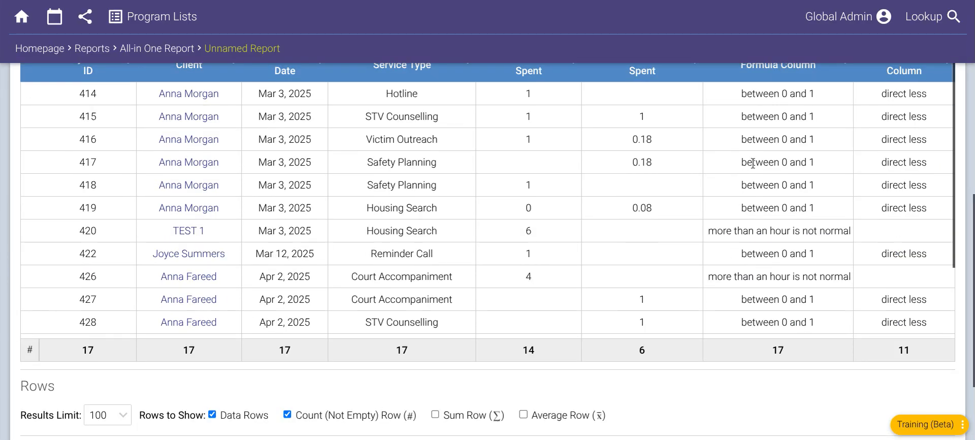
{"action": "scroll", "coordinate": [735, 172], "scroll_direction": "up", "scroll_amount": 3}
{"action": "left_click", "coordinate": [947, 174]}
{"action": "left_click", "coordinate": [869, 240]}
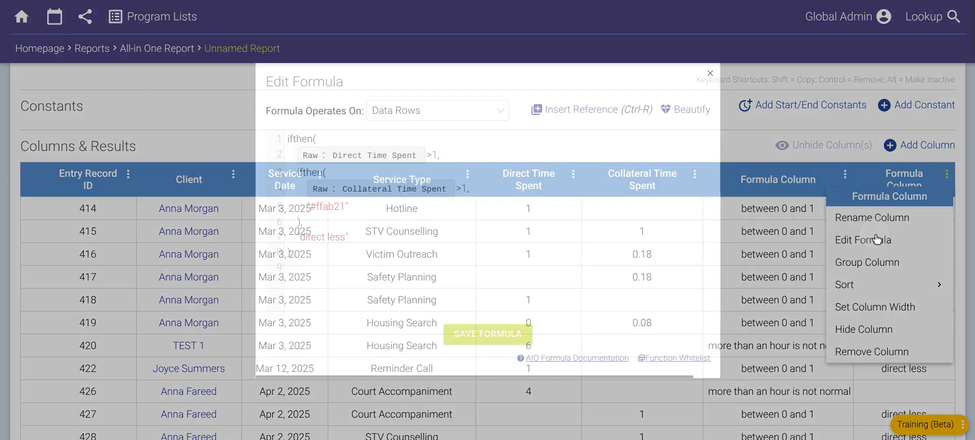
{"action": "left_click", "coordinate": [359, 211]}
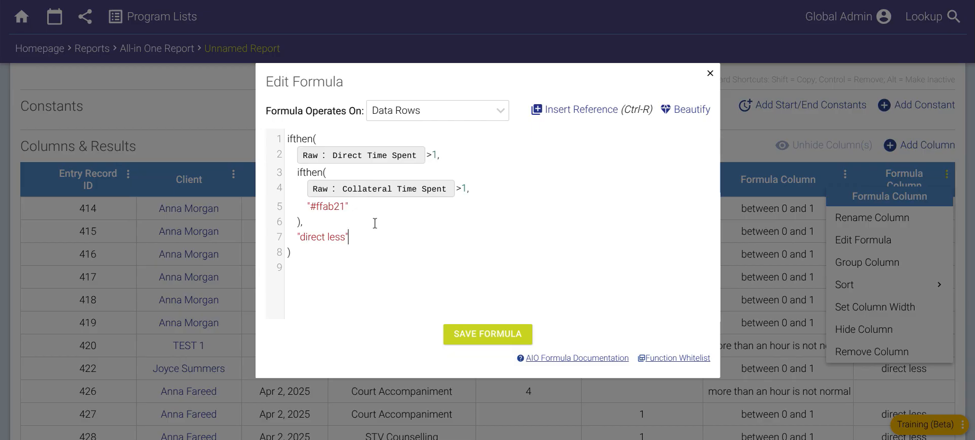
{"action": "key", "text": "Up"}
{"action": "key", "text": "shift+Left"}
{"action": "key", "text": "shift+Left"}
{"action": "key", "text": "shift+Left"}
{"action": "key", "text": "shift+Left"}
{"action": "key", "text": "shift+Left"}
{"action": "key", "text": "shift+Left"}
{"action": "key", "text": "shift+Left"}
{"action": "key", "text": "shift+Left"}
{"action": "key", "text": "shift+Left"}
{"action": "key", "text": "ctrl+c"}
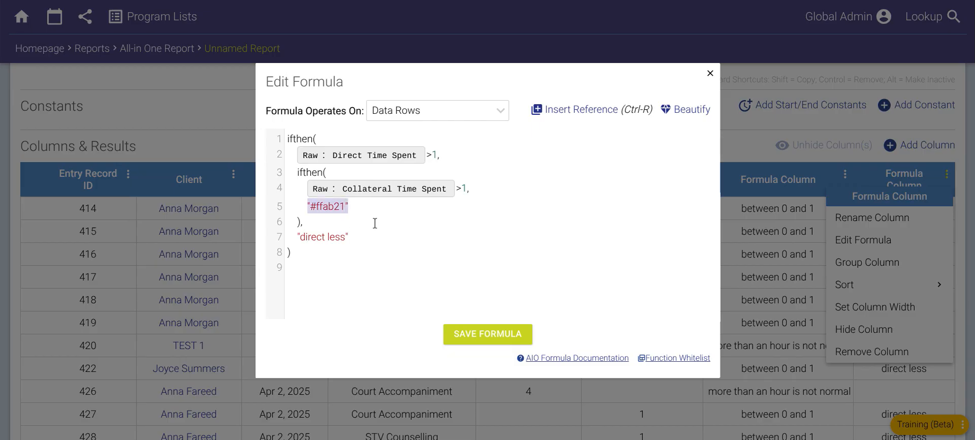
- Replace the "direct less" result on line 7 with "#ffab21" and save the formula
{"action": "key", "text": "Right"}
{"action": "key", "text": "Down"}
{"action": "key", "text": "Right"}
{"action": "key", "text": "shift+Right"}
{"action": "key", "text": "shift+Right"}
{"action": "key", "text": "shift+Right"}
{"action": "key", "text": "shift+Right"}
{"action": "key", "text": "shift+Right"}
{"action": "key", "text": "shift+Right"}
{"action": "key", "text": "shift+Right"}
{"action": "key", "text": "shift+Right"}
{"action": "key", "text": "shift+Right"}
{"action": "key", "text": "shift+Right"}
{"action": "key", "text": "shift+Right"}
{"action": "key", "text": "shift+Right"}
{"action": "key", "text": "shift+Right"}
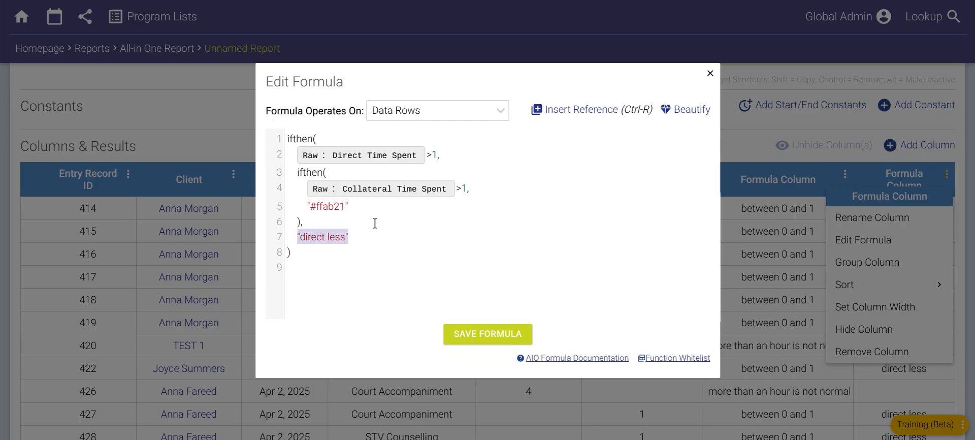
{"action": "key", "text": "ctrl+v"}
{"action": "left_click", "coordinate": [488, 333]}
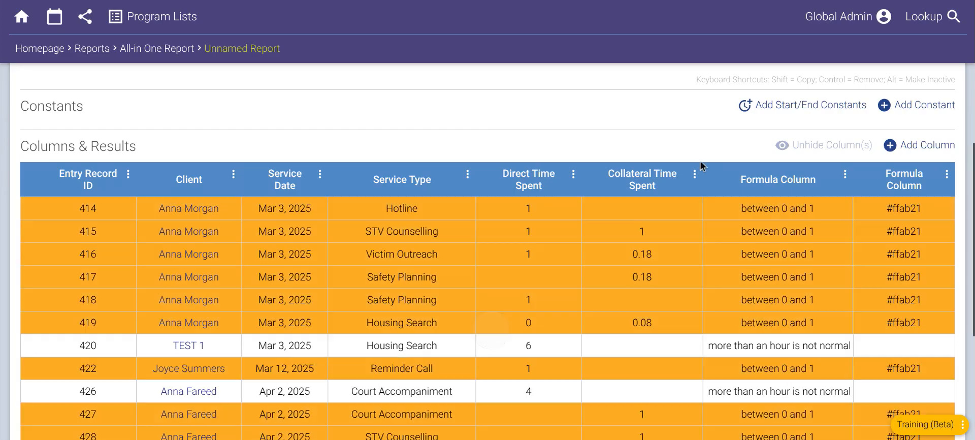
- Rename the second formula column, which returns the colour codes, as "Color Change Formula"
{"action": "scroll", "coordinate": [672, 123], "scroll_direction": "down", "scroll_amount": 1}
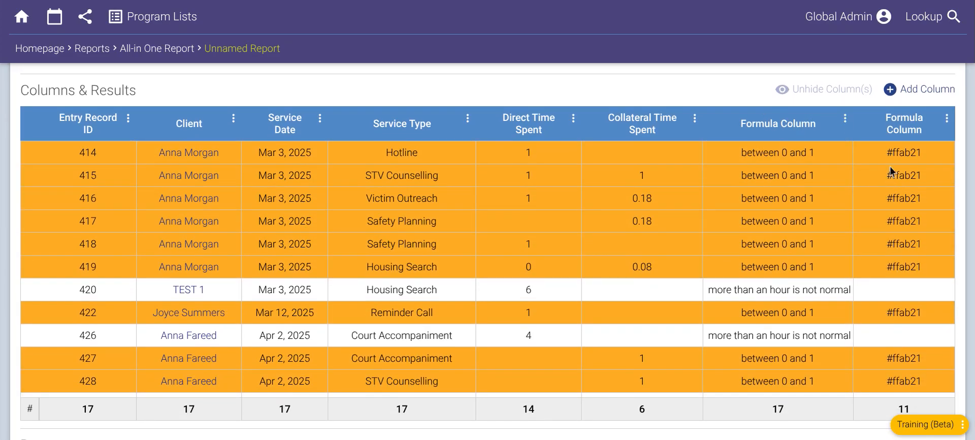
{"action": "triple_click", "coordinate": [889, 155]}
{"action": "left_click", "coordinate": [902, 155]}
{"action": "left_click", "coordinate": [947, 118]}
{"action": "left_click", "coordinate": [890, 161]}
{"action": "double_click", "coordinate": [481, 226]}
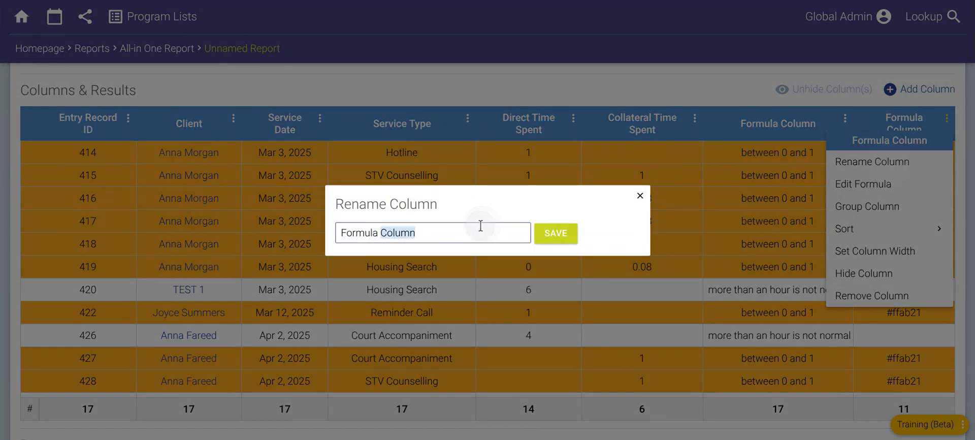
{"action": "key", "text": "BackSpace"}
{"action": "key", "text": "BackSpace"}
{"action": "key", "text": "Home"}
{"action": "type", "text": "Color ch"}
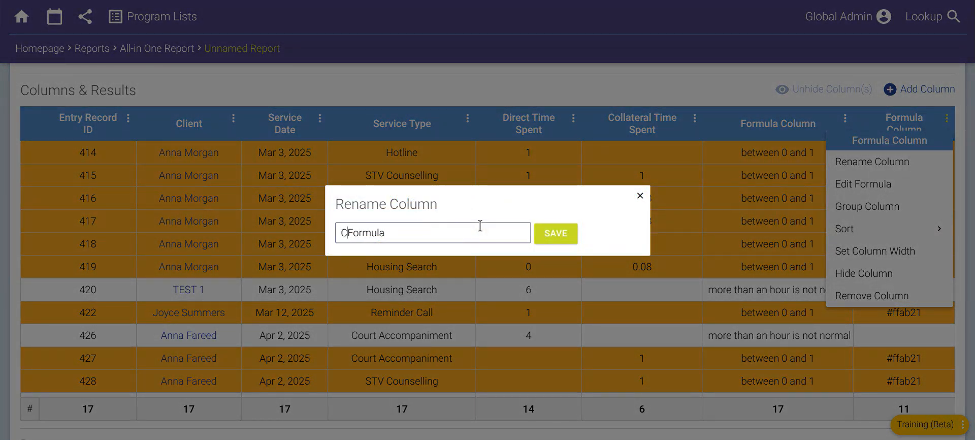
{"action": "type", "text": "ange"}
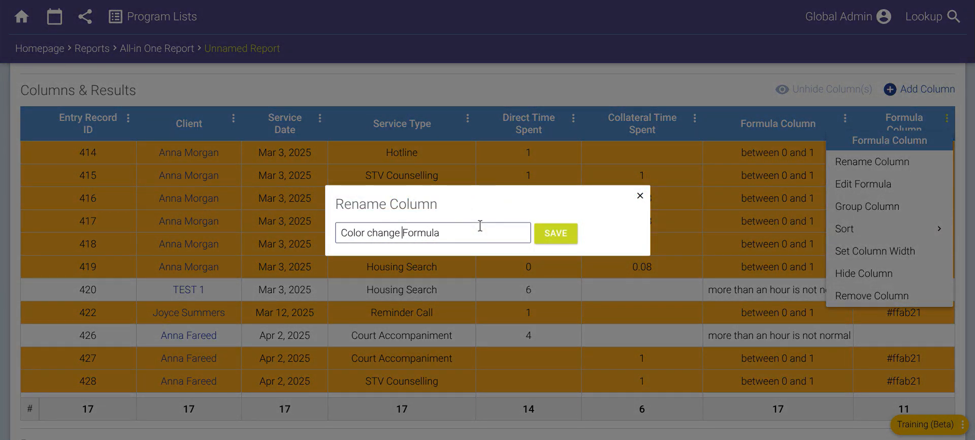
{"action": "key", "text": "ctrl+Left"}
{"action": "key", "text": "shift+Right"}
{"action": "type", "text": "C"}
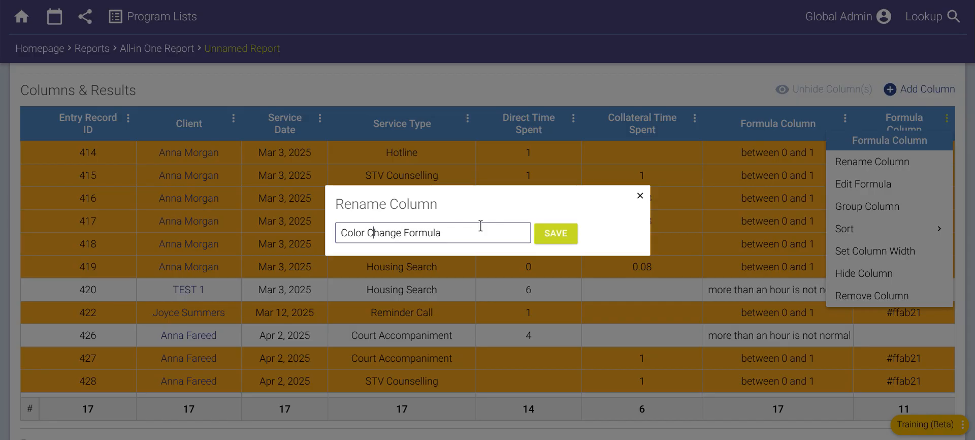
{"action": "left_click", "coordinate": [568, 239]}
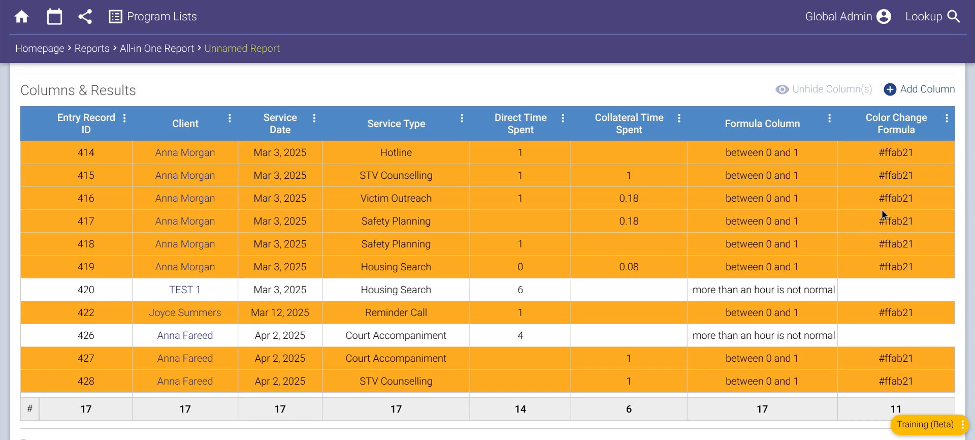
- Review the Color Change Formula column's code and close it without changes
{"action": "left_click", "coordinate": [947, 117]}
{"action": "left_click", "coordinate": [882, 182]}
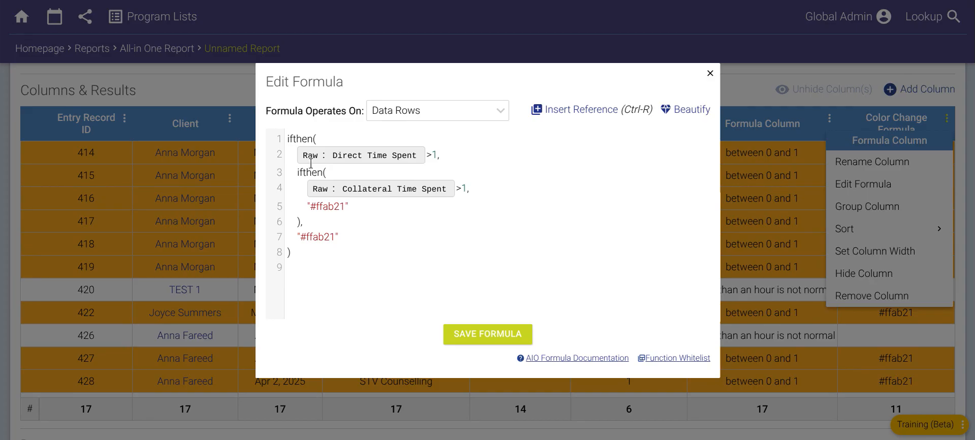
{"action": "left_click", "coordinate": [712, 74]}
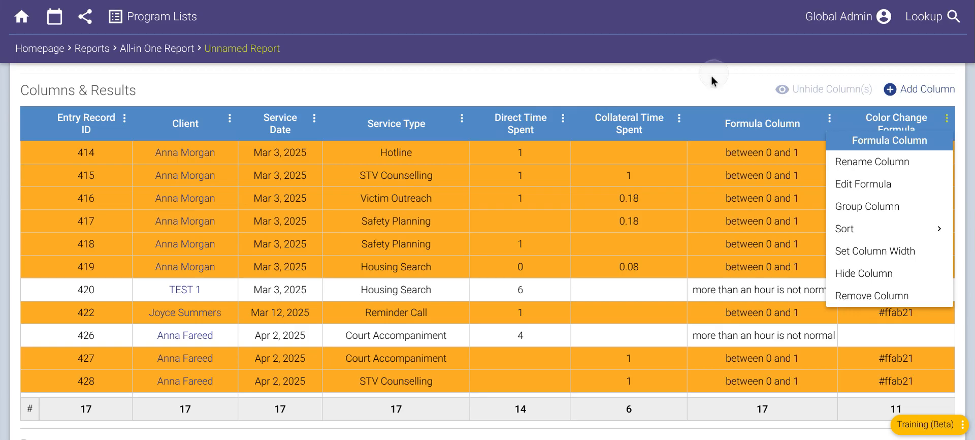
{"action": "left_click", "coordinate": [726, 90]}
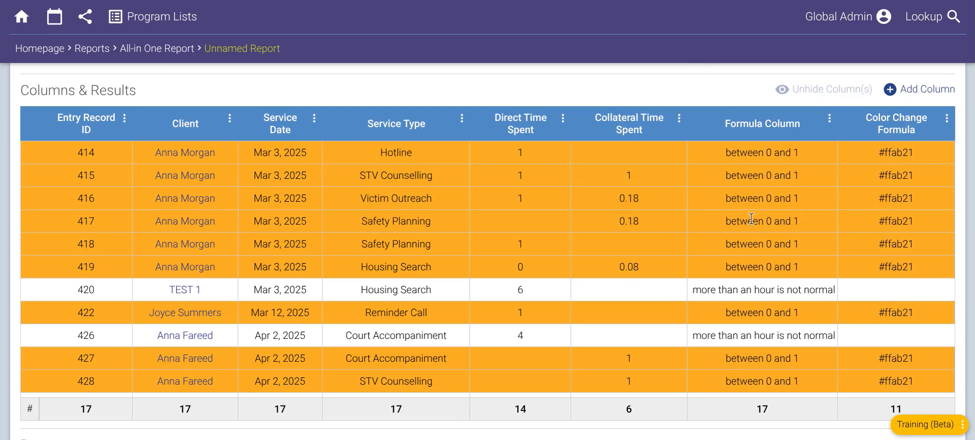
- Compare the first formula column's text result with the colour code in the row of entry record 417
{"action": "left_click_drag", "start_coordinate": [725, 224], "coordinate": [800, 224]}
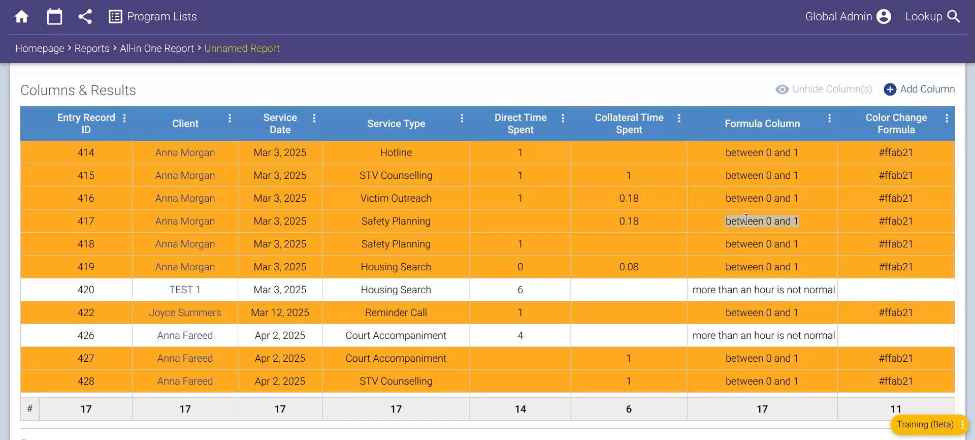
{"action": "left_click_drag", "start_coordinate": [884, 221], "coordinate": [914, 220]}
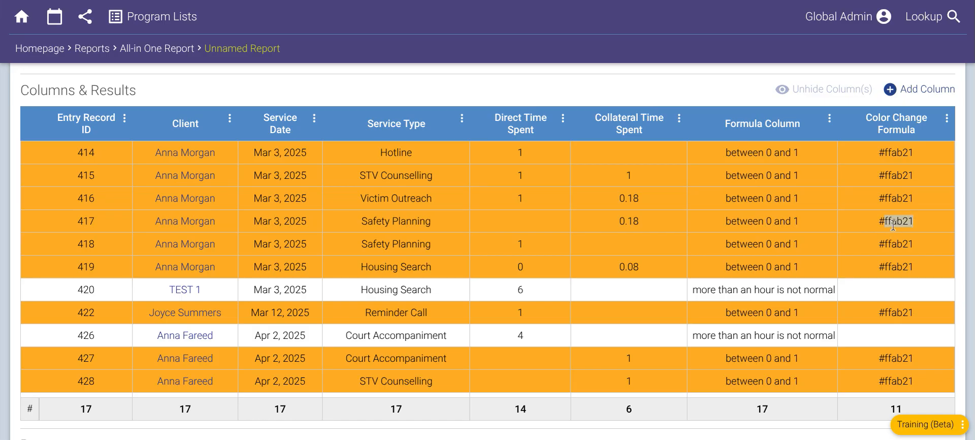
{"action": "left_click", "coordinate": [894, 223]}
{"action": "left_click_drag", "start_coordinate": [726, 221], "coordinate": [801, 220]}
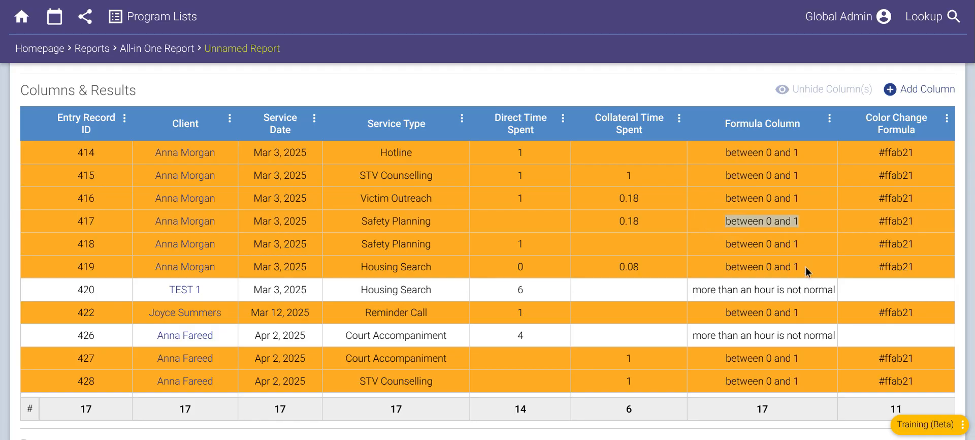
{"action": "left_click", "coordinate": [892, 223]}
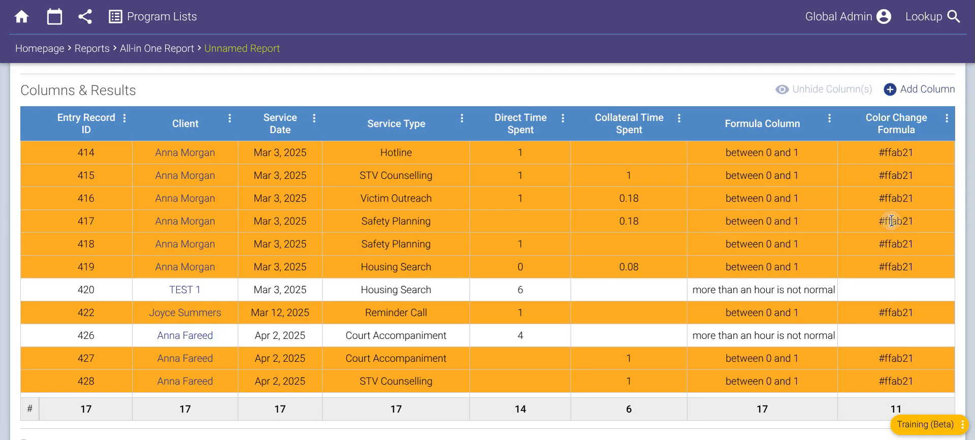
- Hide the Color Change Formula column and unhide it again
{"action": "left_click", "coordinate": [947, 118]}
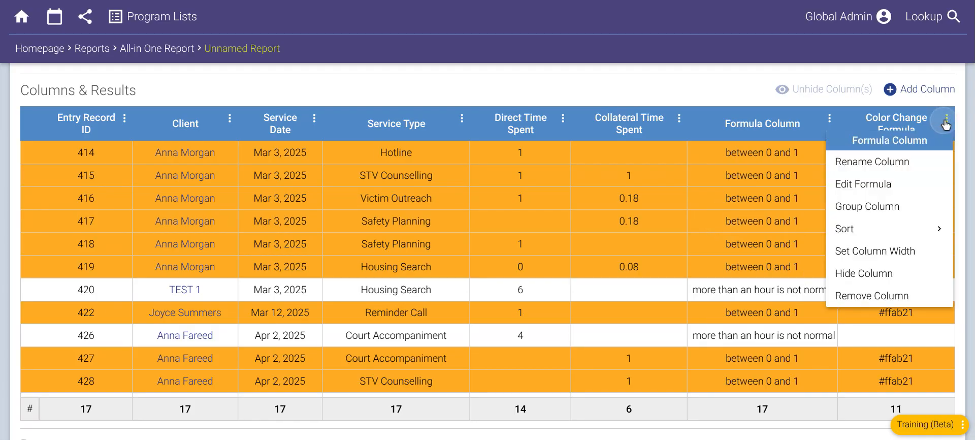
{"action": "left_click", "coordinate": [860, 274]}
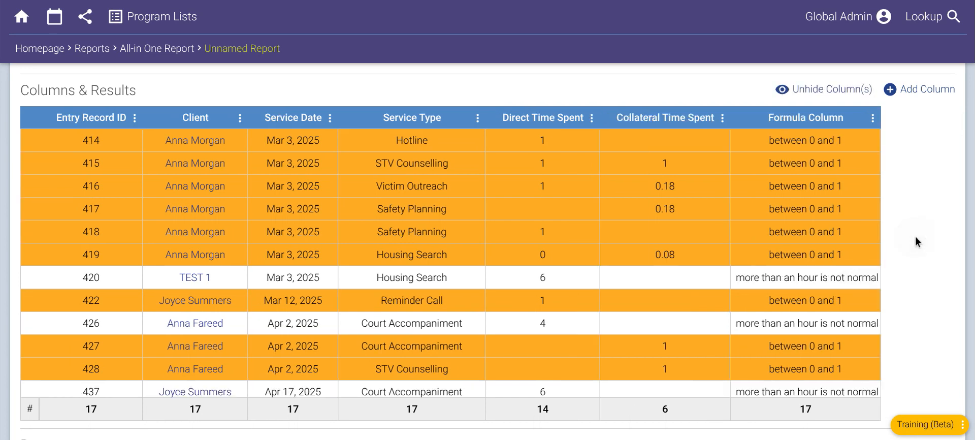
{"action": "left_click", "coordinate": [815, 95]}
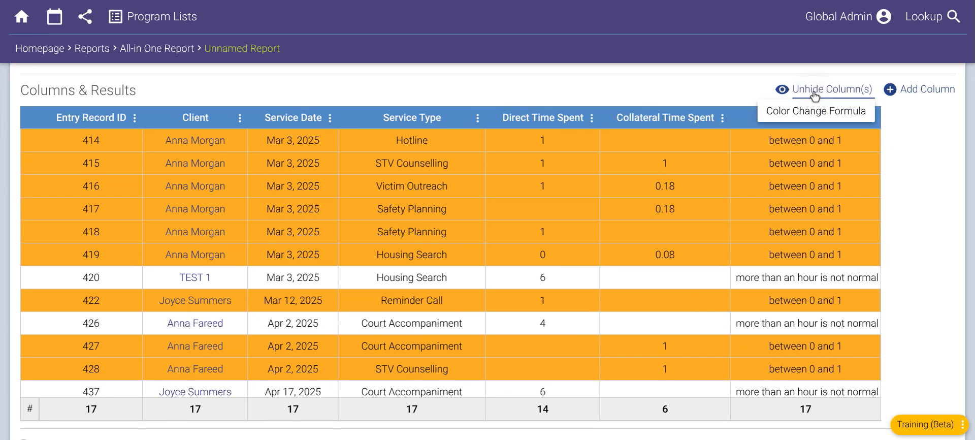
{"action": "left_click", "coordinate": [815, 113]}
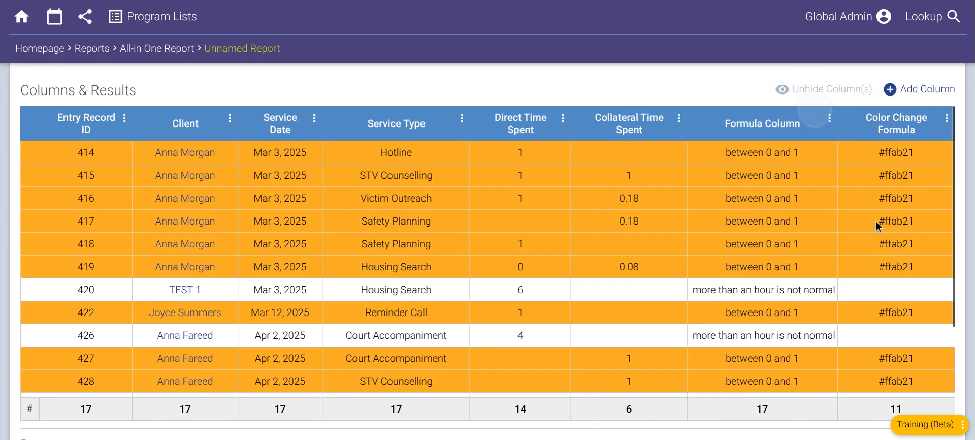
- Open the Color Change Formula column's code for editing
{"action": "left_click", "coordinate": [946, 122]}
{"action": "left_click", "coordinate": [863, 183]}
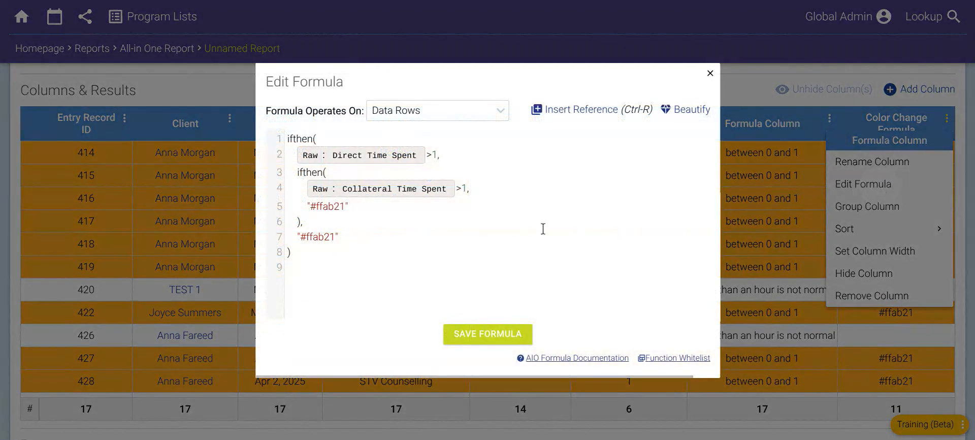